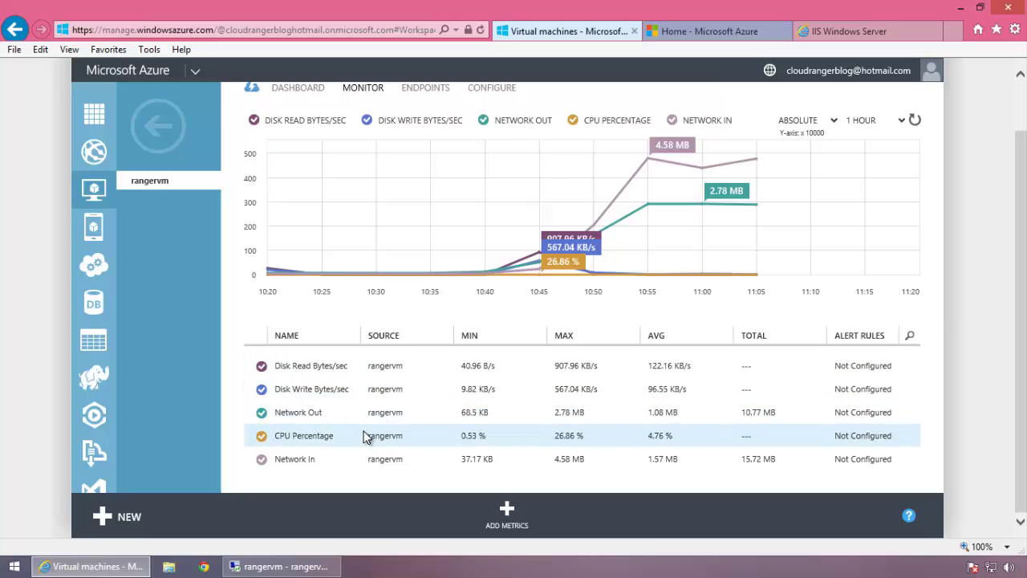
- Select the CPU Percentage row in rangervm's metrics table for a new alert rule
click(387, 448)
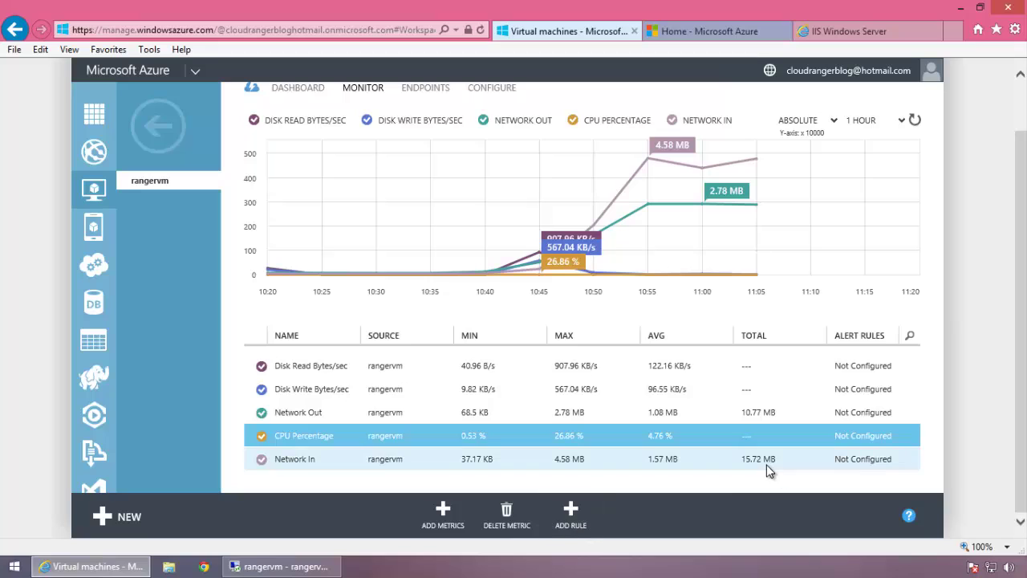
scroll(715, 367, up, 1)
scroll(716, 367, down, 1)
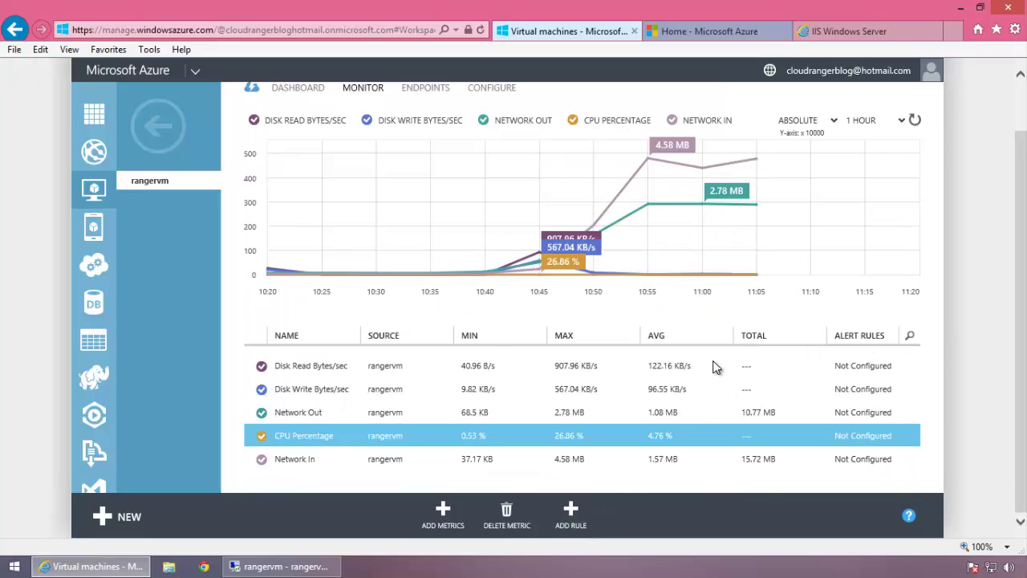
scroll(715, 367, up, 1)
scroll(716, 367, down, 1)
mouse_move(702, 277)
- Add an alert rule named cpuspike with description 'cpu spike' and continue to the condition
click(570, 515)
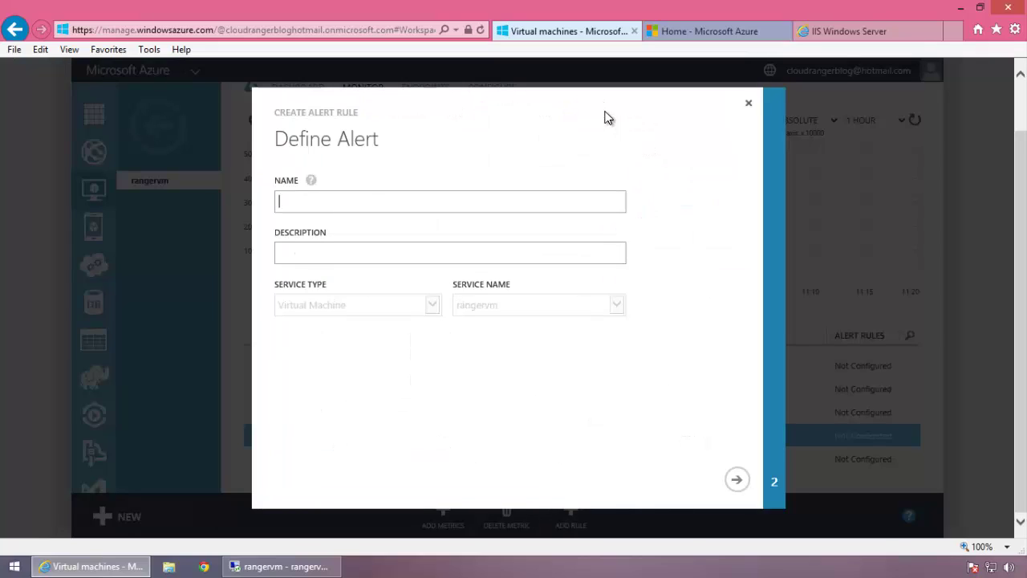
text(cpuspike)
click(414, 252)
text(cpu spike)
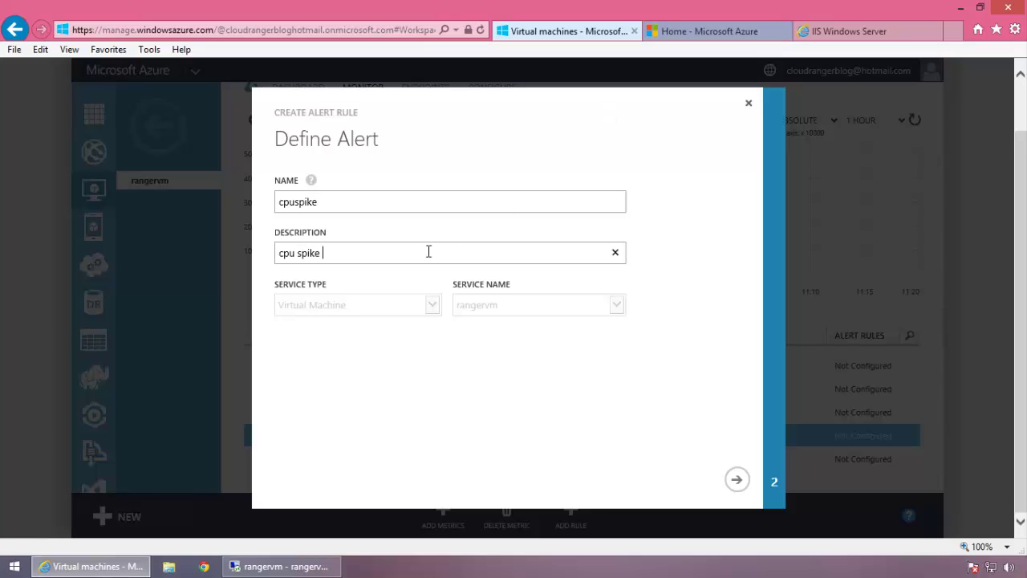
click(736, 479)
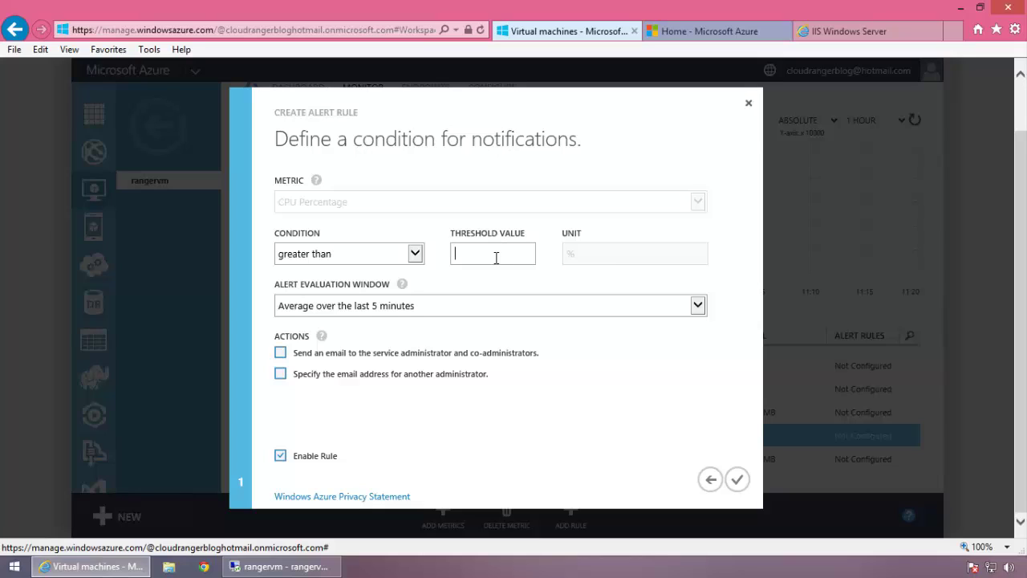
- Set the threshold value to 85 and enter another administrator's e-mail address for notifications
text(85)
click(577, 255)
click(437, 374)
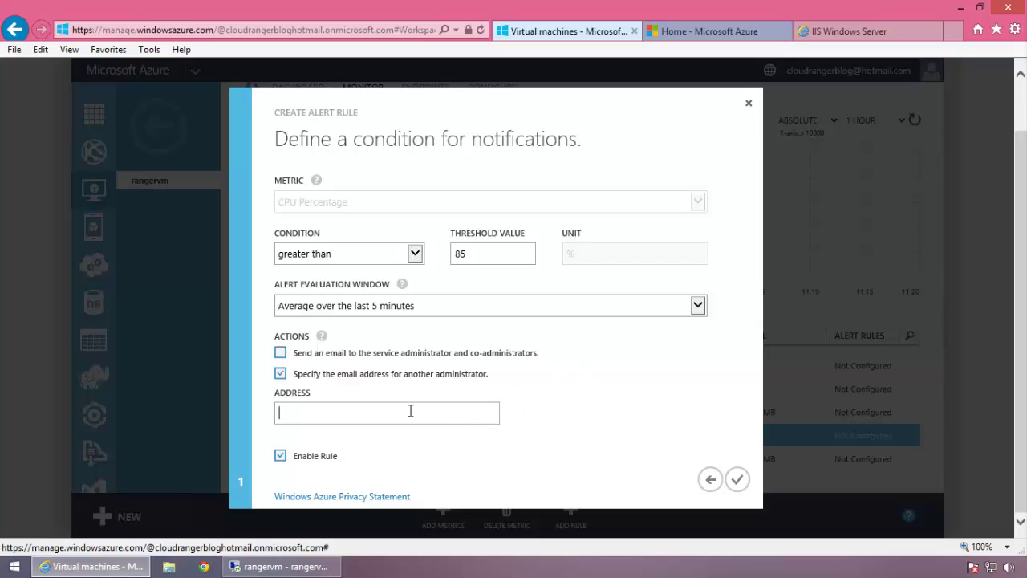
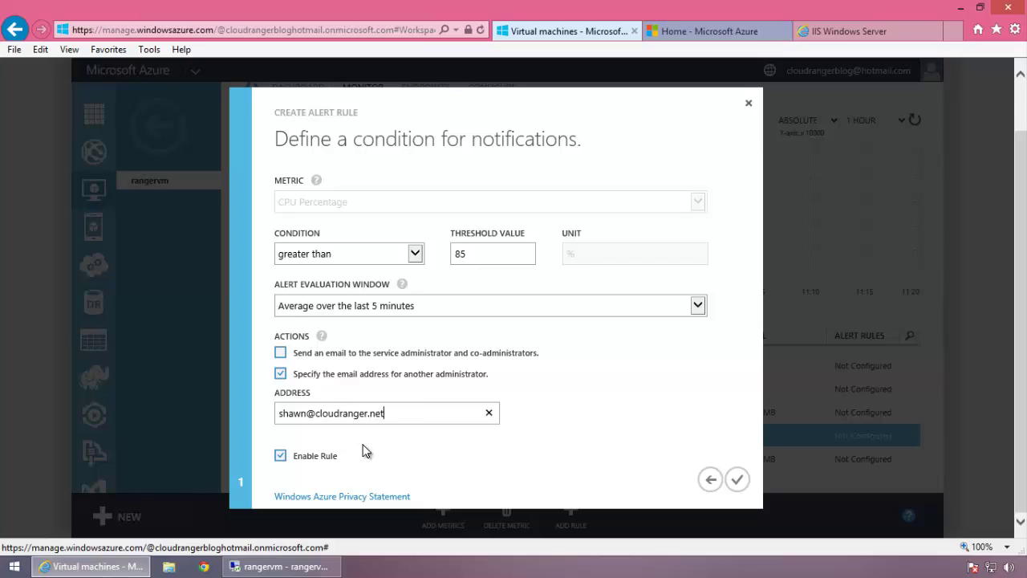
drag(398, 412, 262, 421)
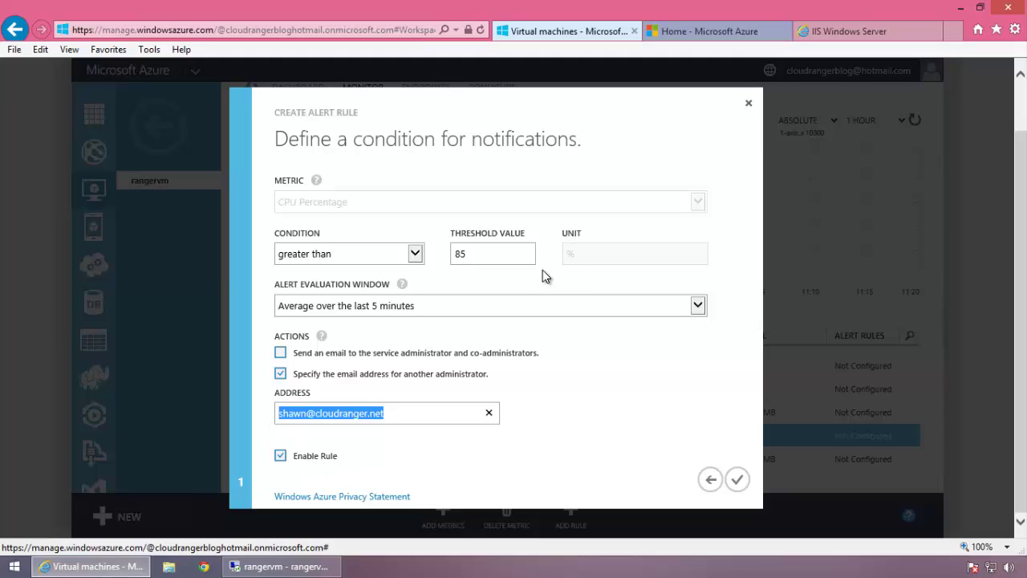
- Review the averaging period options, keeping 5 minutes, and reselect the 85 threshold
click(699, 306)
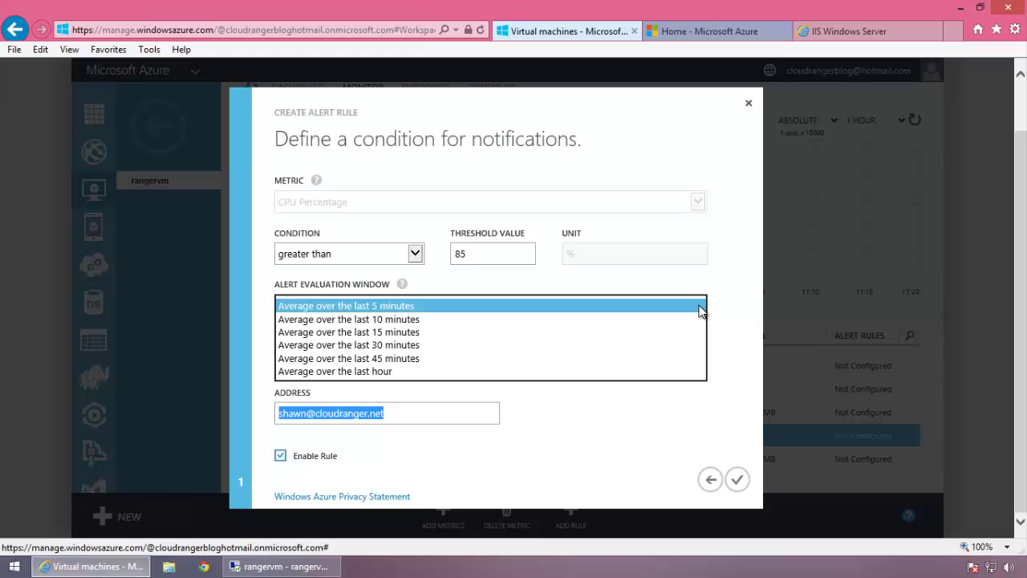
click(743, 300)
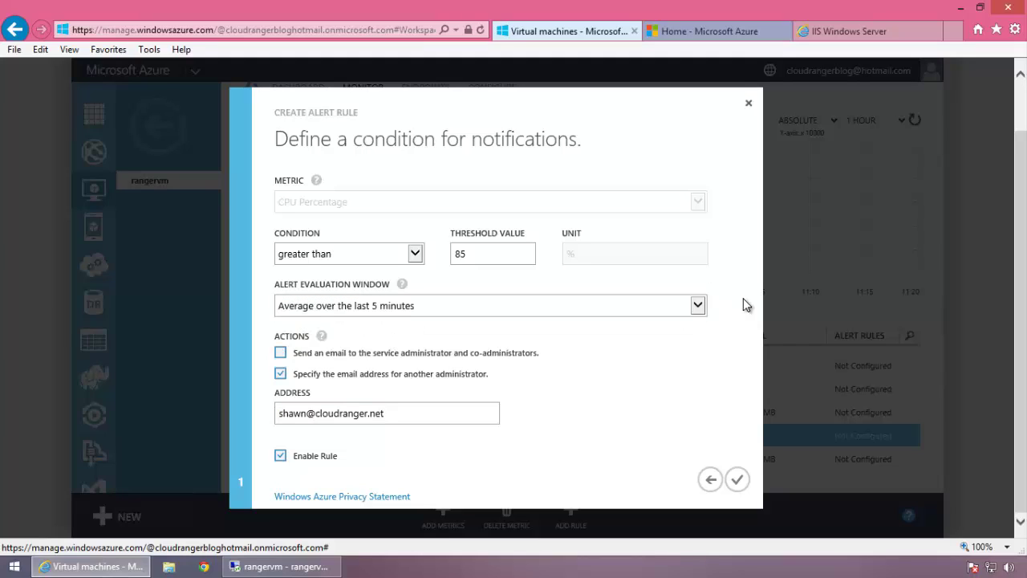
click(467, 255)
double_click(465, 255)
drag(478, 254, 451, 255)
- Set the evaluation window to the last 10 minutes, keeping the greater-than condition
click(497, 312)
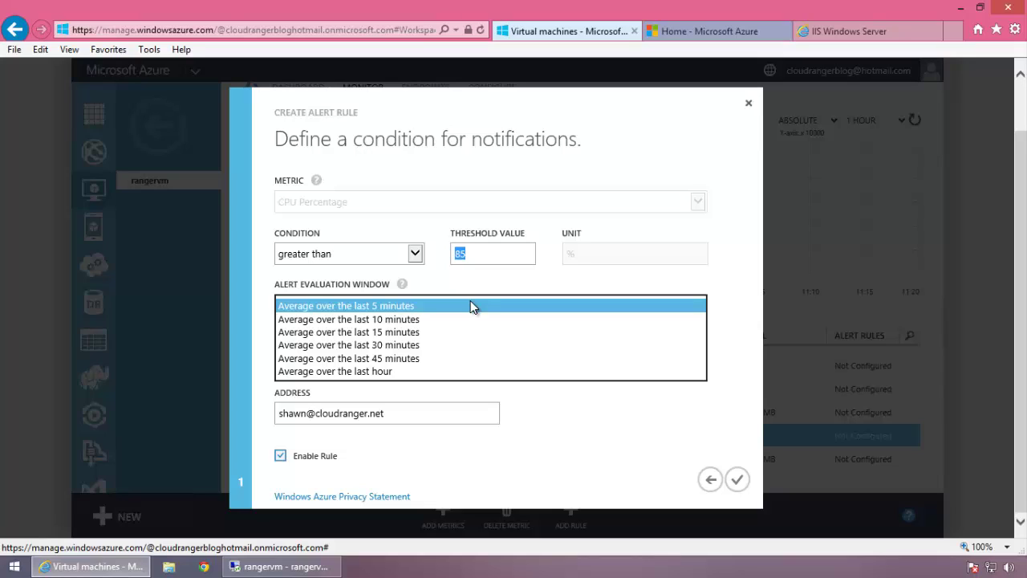
click(468, 318)
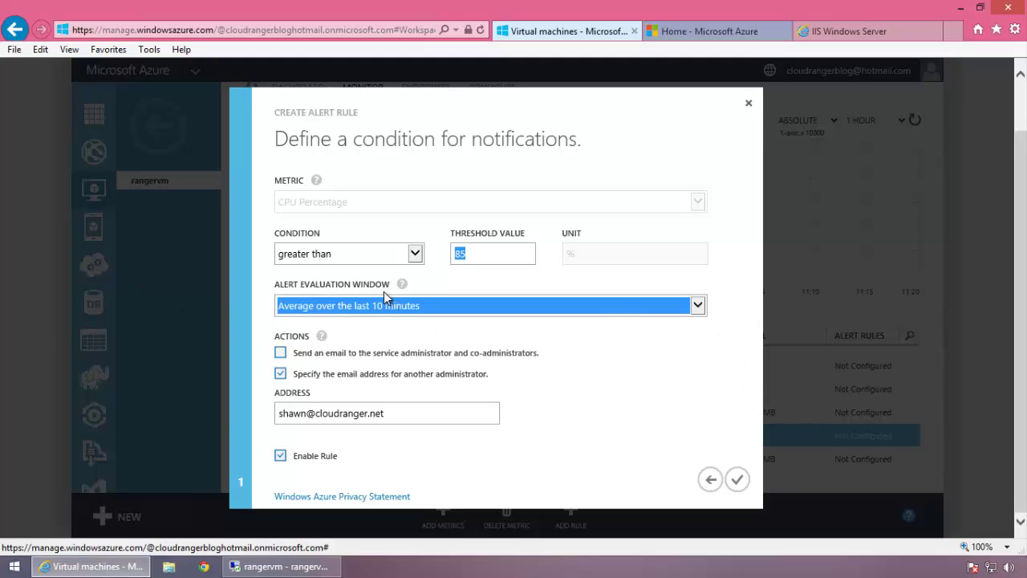
click(404, 255)
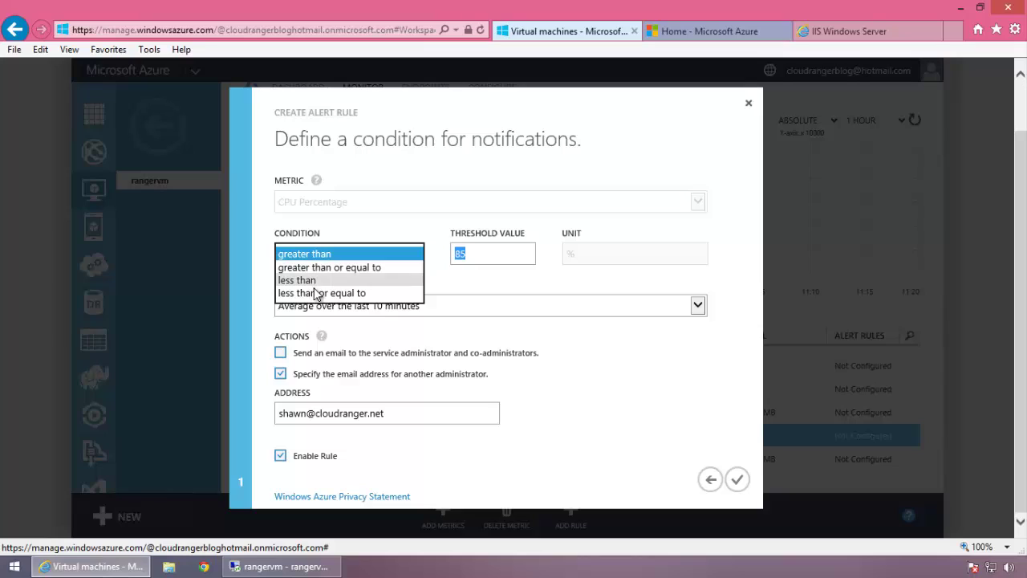
double_click(645, 498)
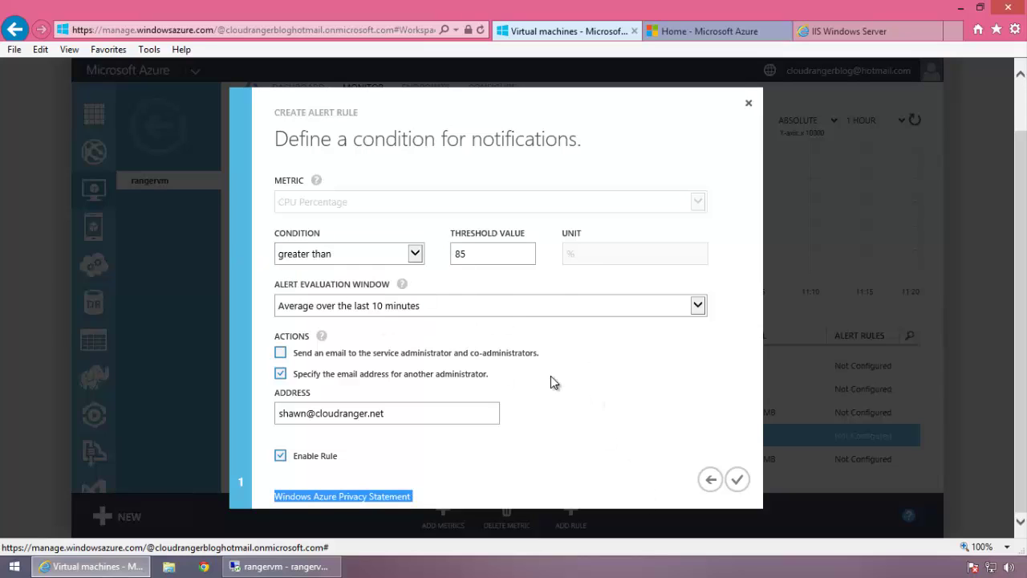
- Recheck the administrator e-mail address and create the cpuspike alert rule
click(639, 401)
click(424, 417)
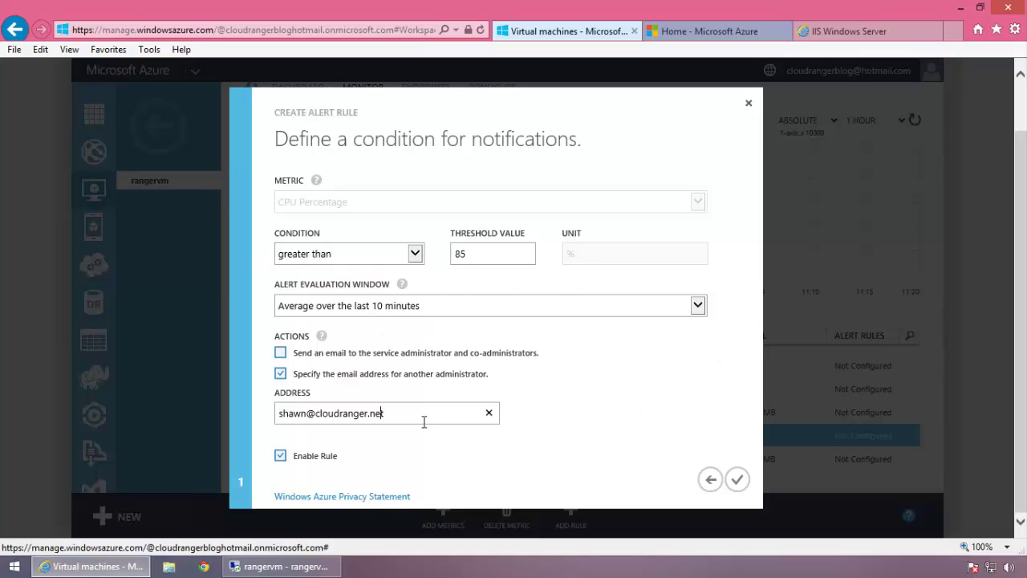
double_click(335, 415)
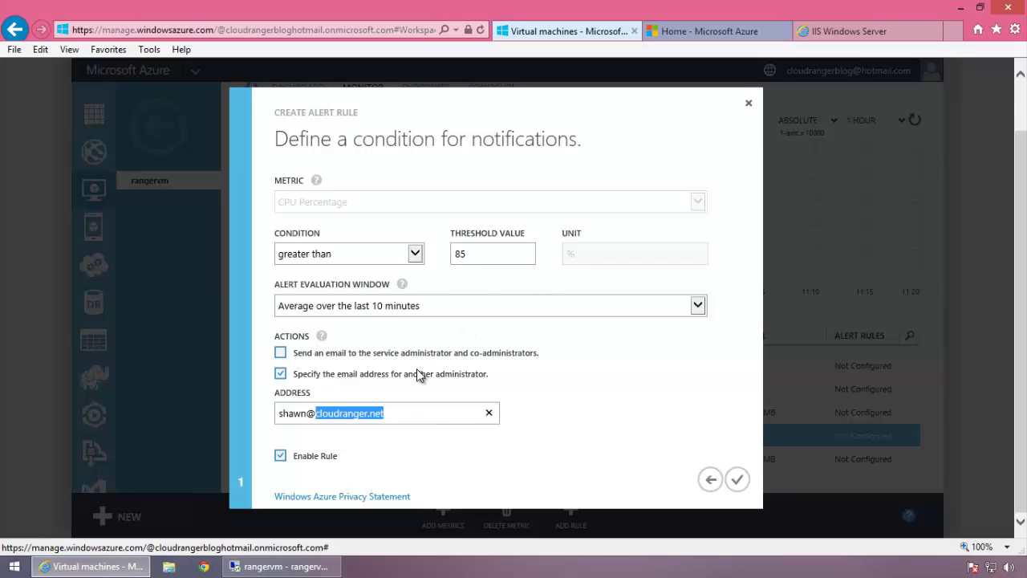
click(425, 414)
drag(424, 413, 259, 416)
click(740, 487)
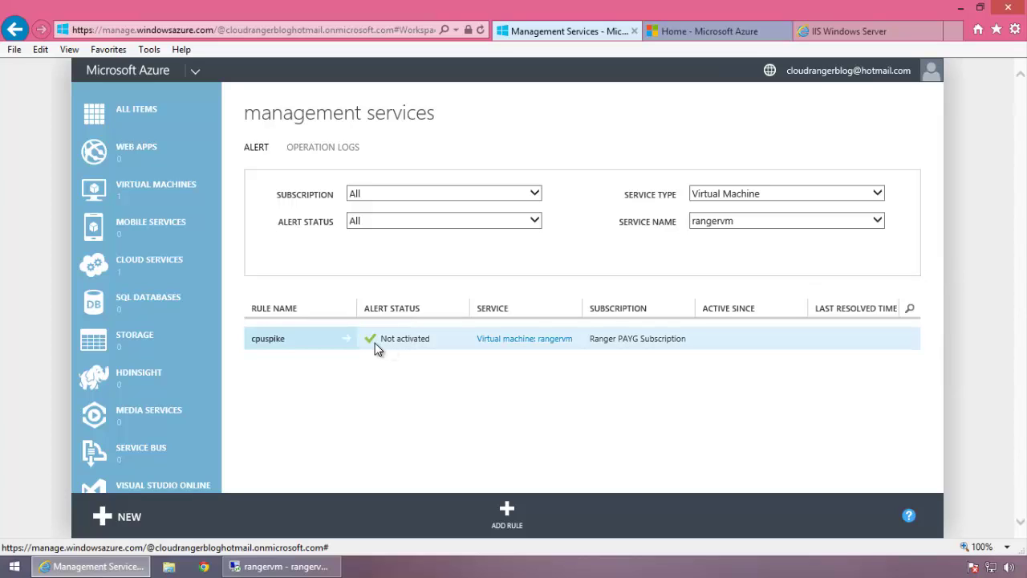
- Open cpuspike's details and review its 85 % threshold and 5-minute evaluation window
click(287, 343)
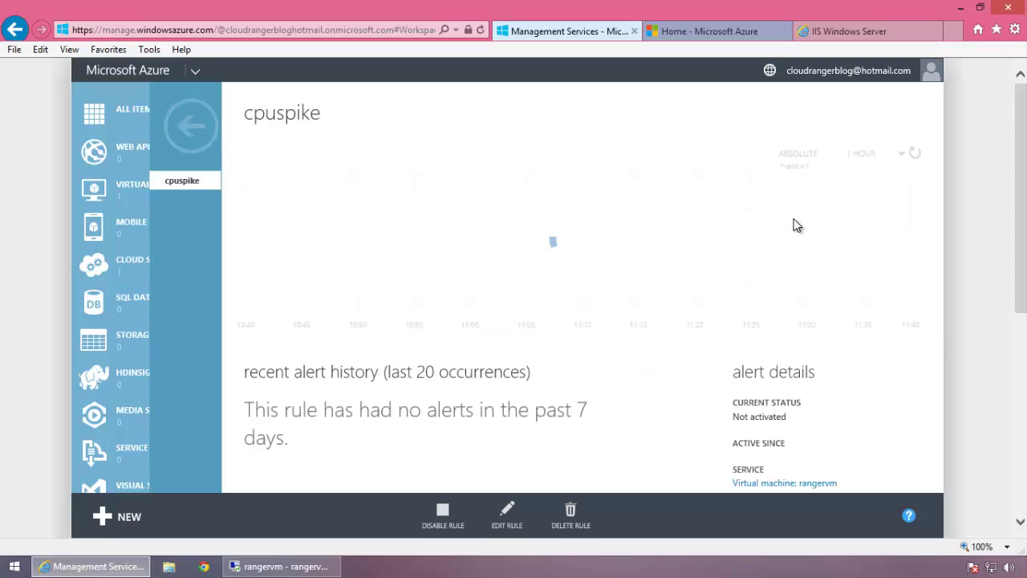
scroll(795, 223, down, 5)
scroll(706, 284, up, 2)
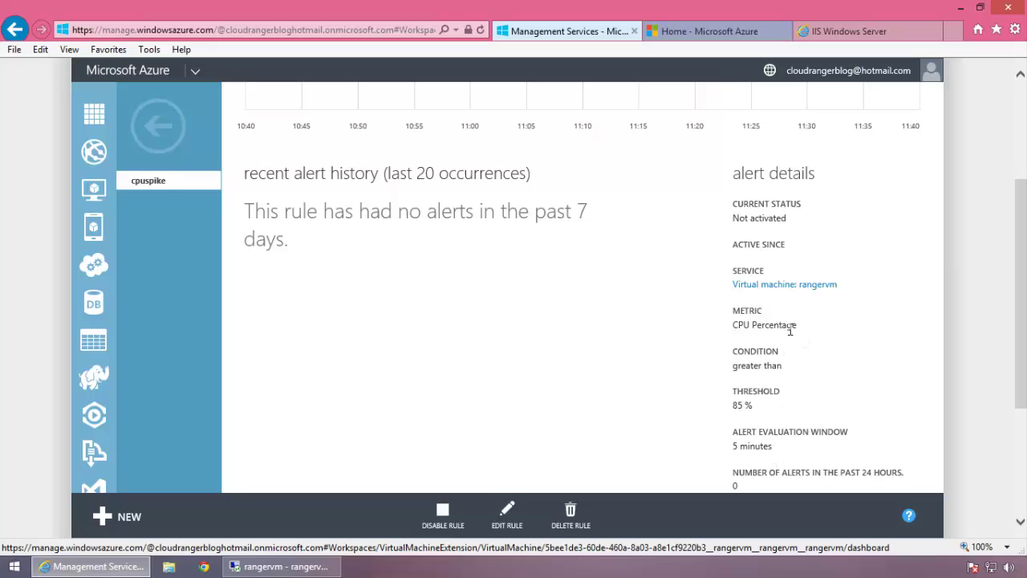
drag(755, 406, 730, 407)
drag(759, 449, 731, 447)
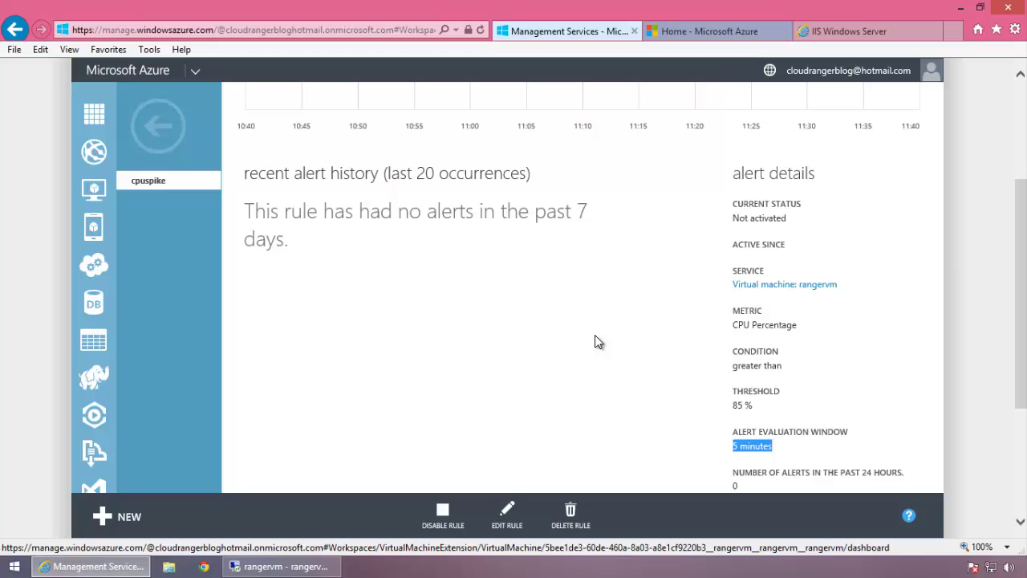
scroll(595, 342, down, 3)
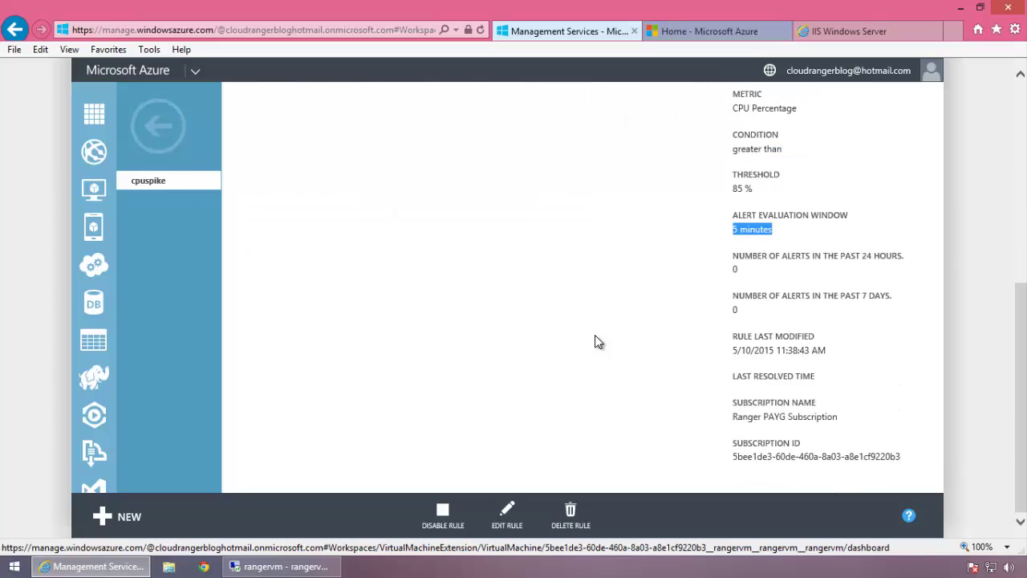
scroll(711, 361, up, 5)
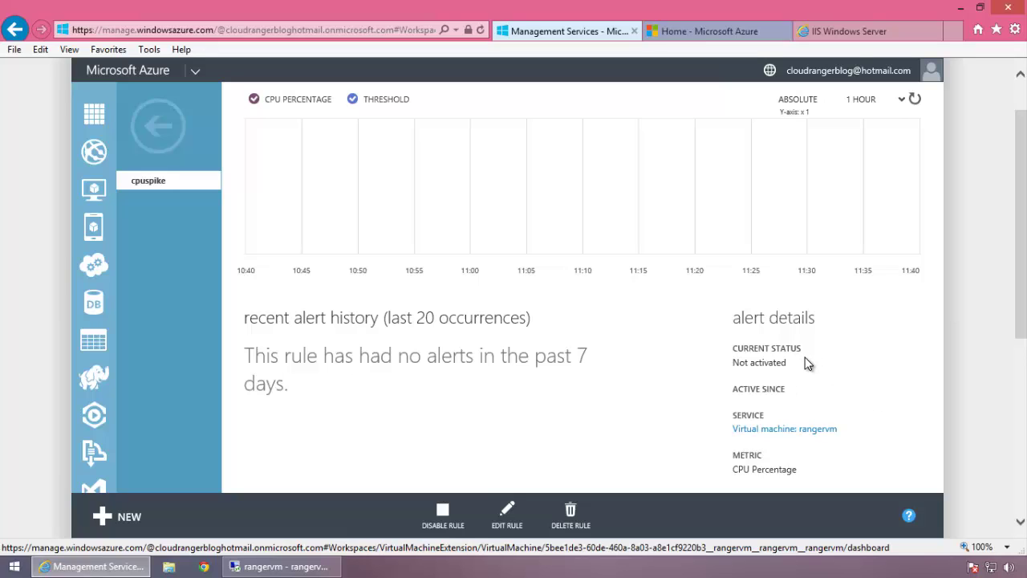
scroll(804, 354, up, 1)
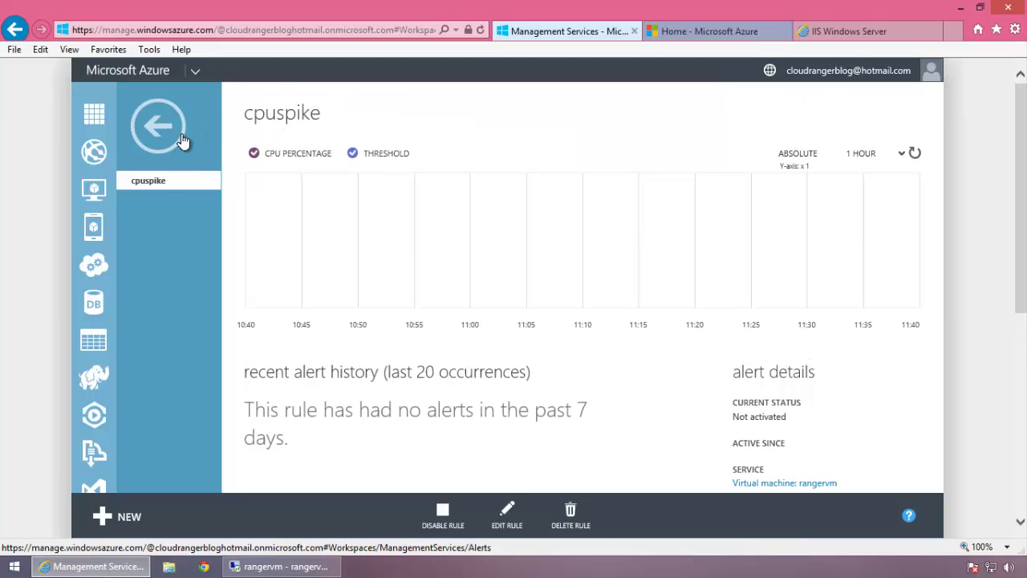
- Return from the cpuspike details to the list of alert rules
click(240, 99)
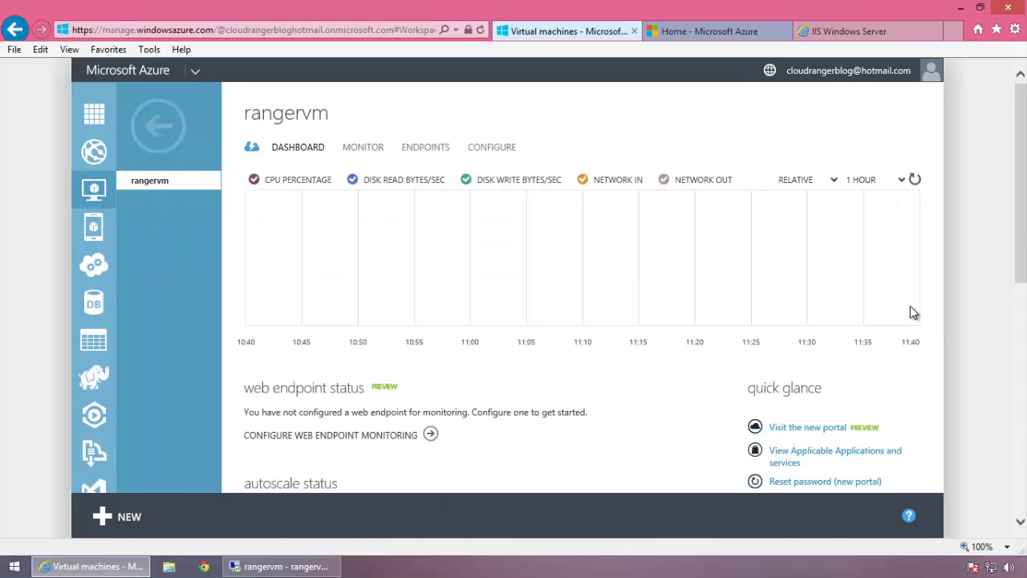
scroll(910, 304, down, 3)
scroll(910, 305, up, 3)
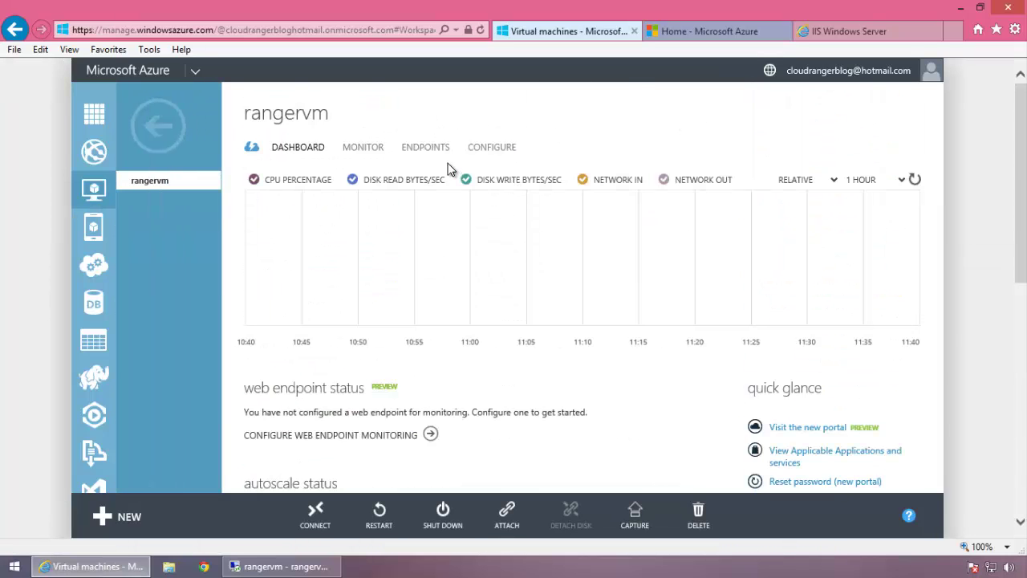
- Open rangervm's monitor metrics and confirm CPU Percentage lists 1 configured rule
click(362, 149)
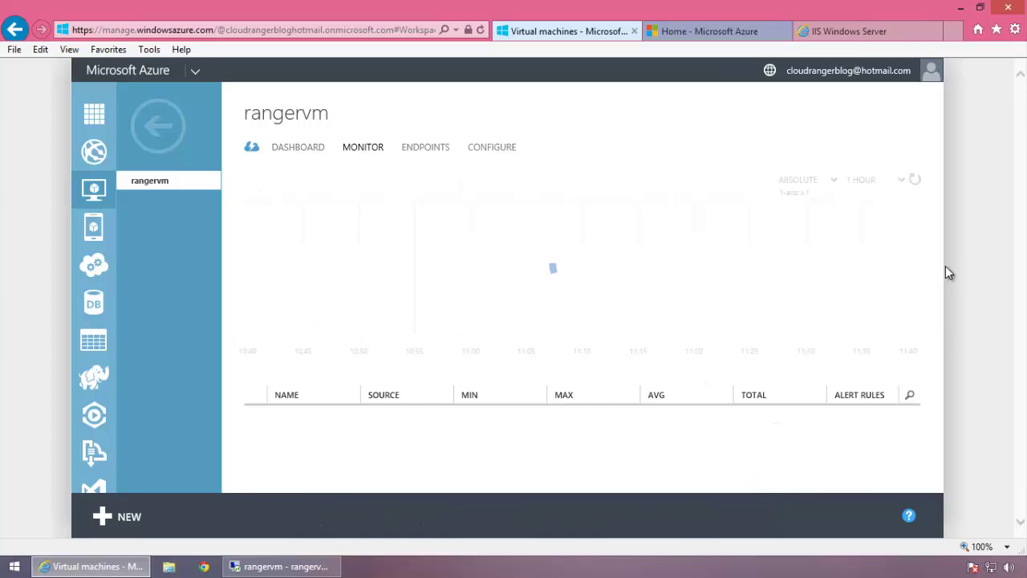
scroll(948, 272, down, 1)
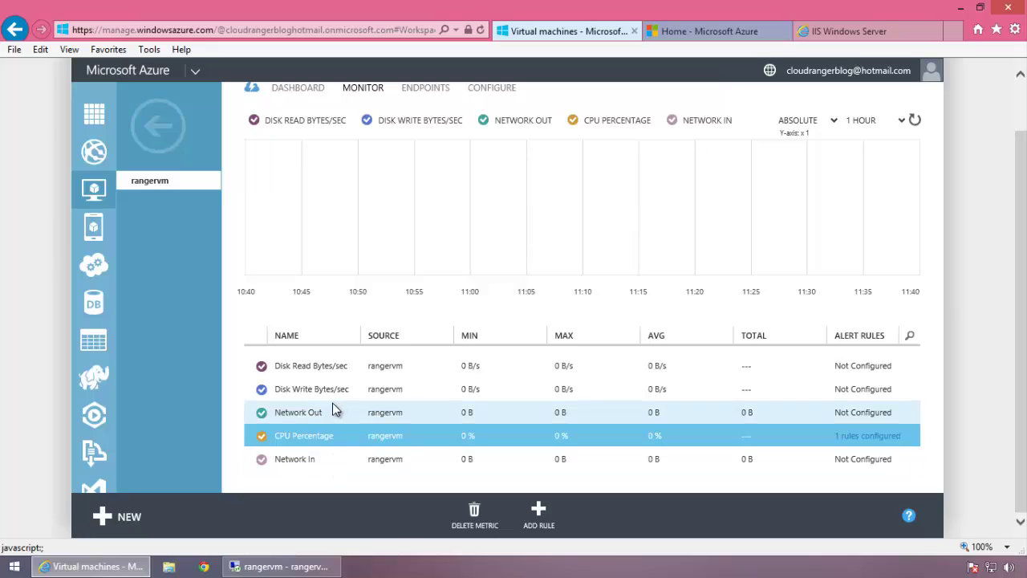
scroll(850, 361, up, 1)
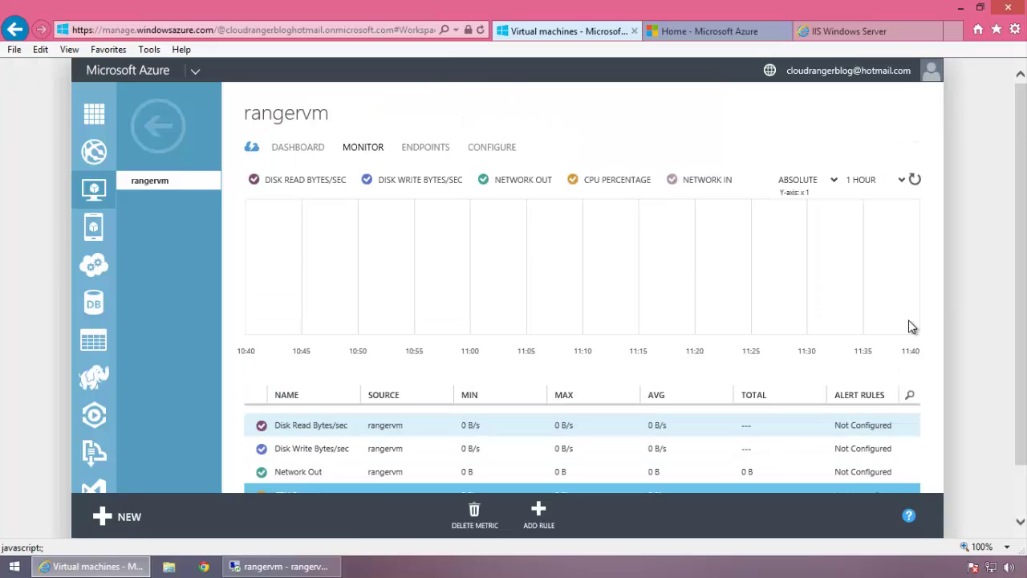
scroll(932, 302, down, 1)
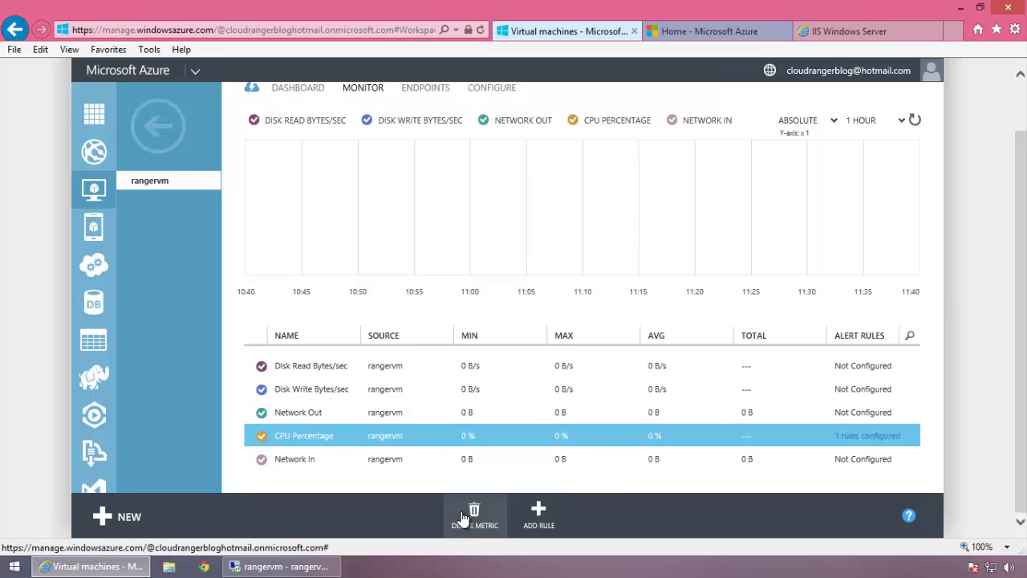
scroll(596, 444, up, 1)
scroll(554, 345, down, 1)
scroll(787, 299, up, 1)
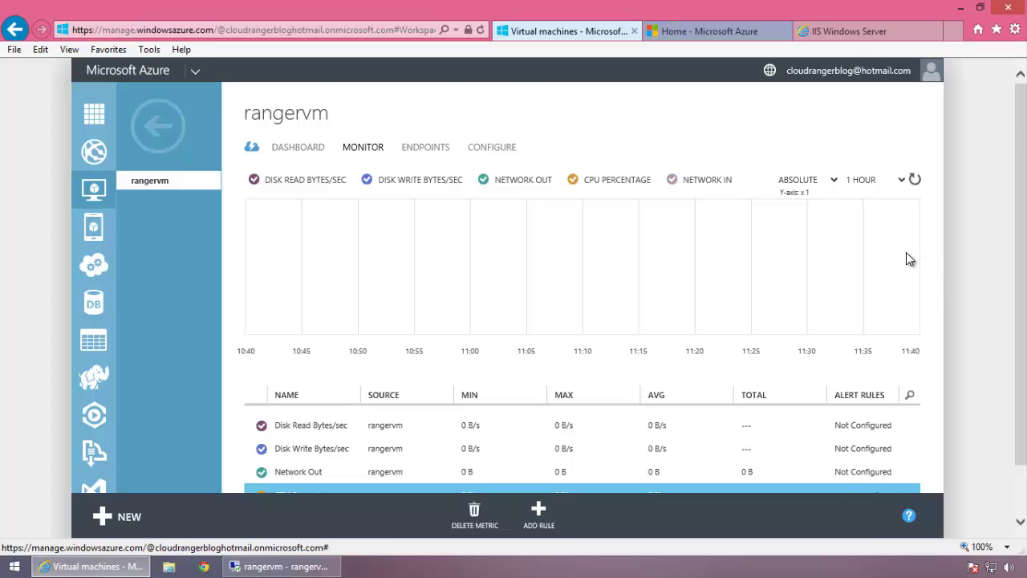
scroll(961, 298, down, 1)
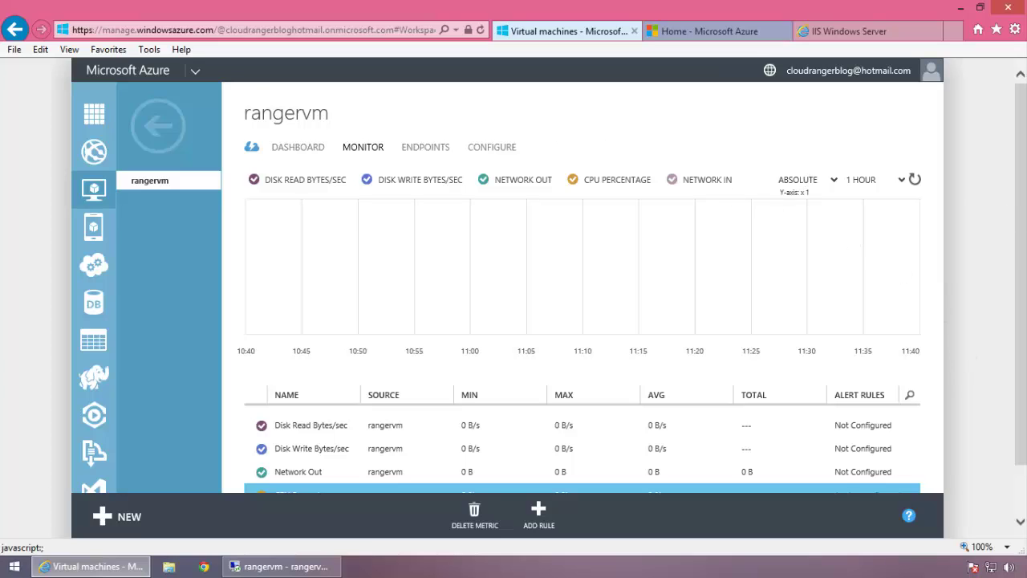
scroll(989, 256, down, 1)
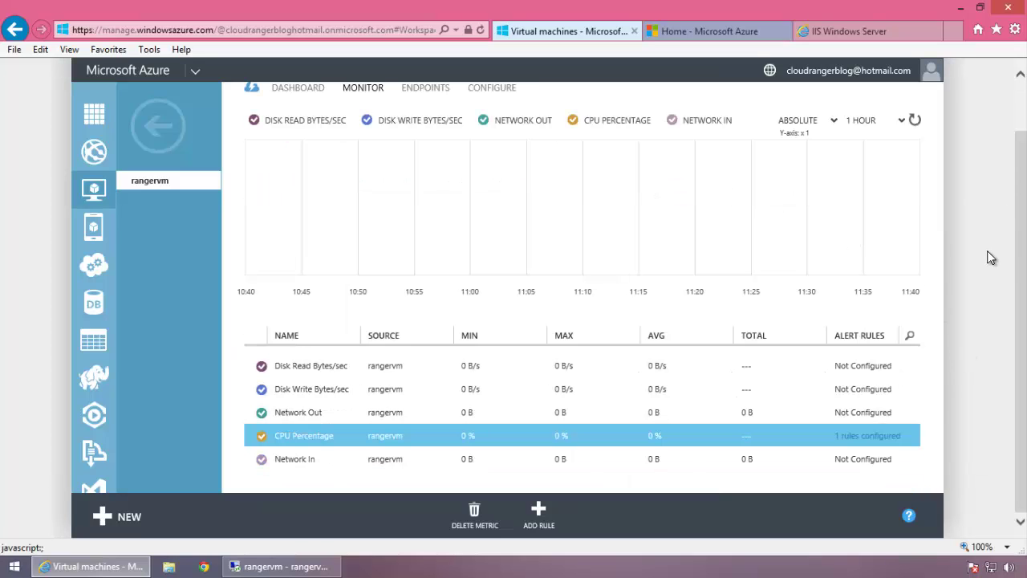
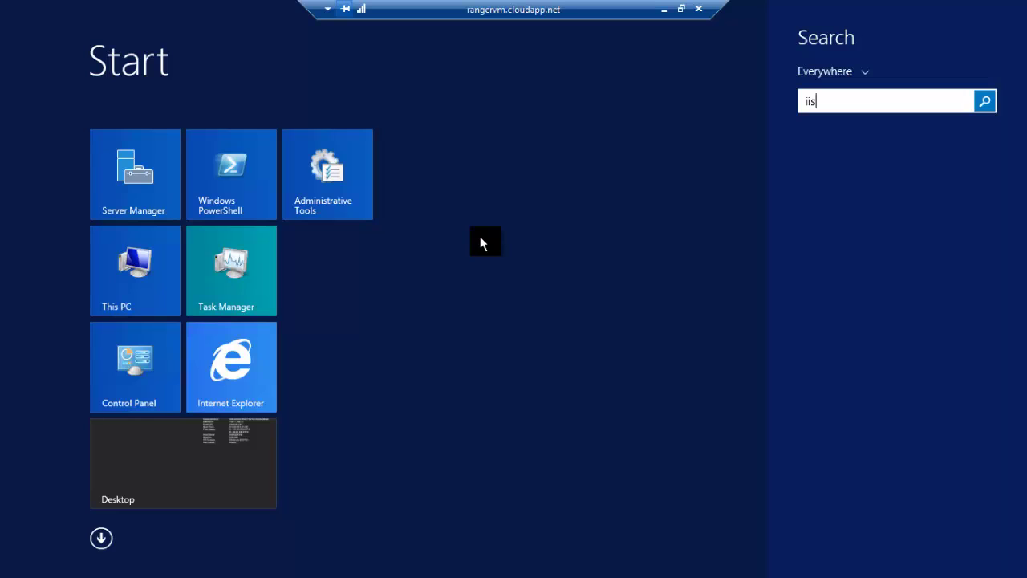
- Confirm Default Web Site is started in rangervm's IIS Manager, then return to the IIS welcome tab
click(823, 175)
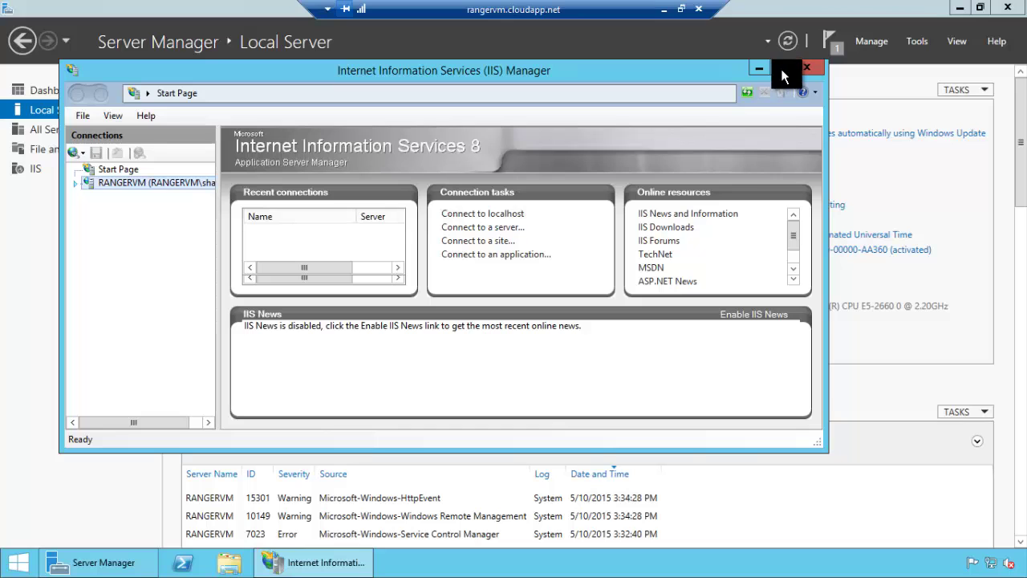
click(76, 182)
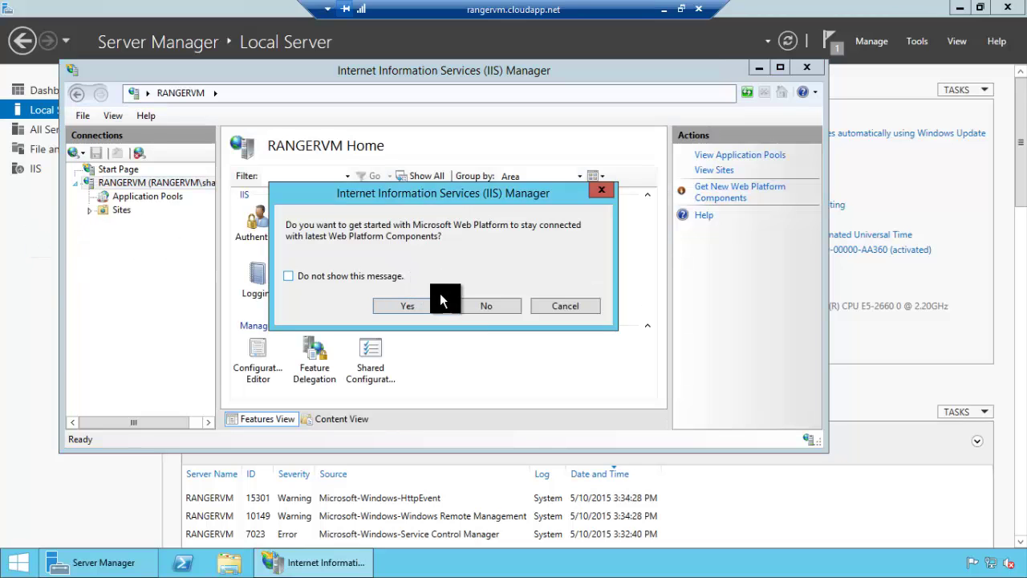
click(393, 298)
click(119, 210)
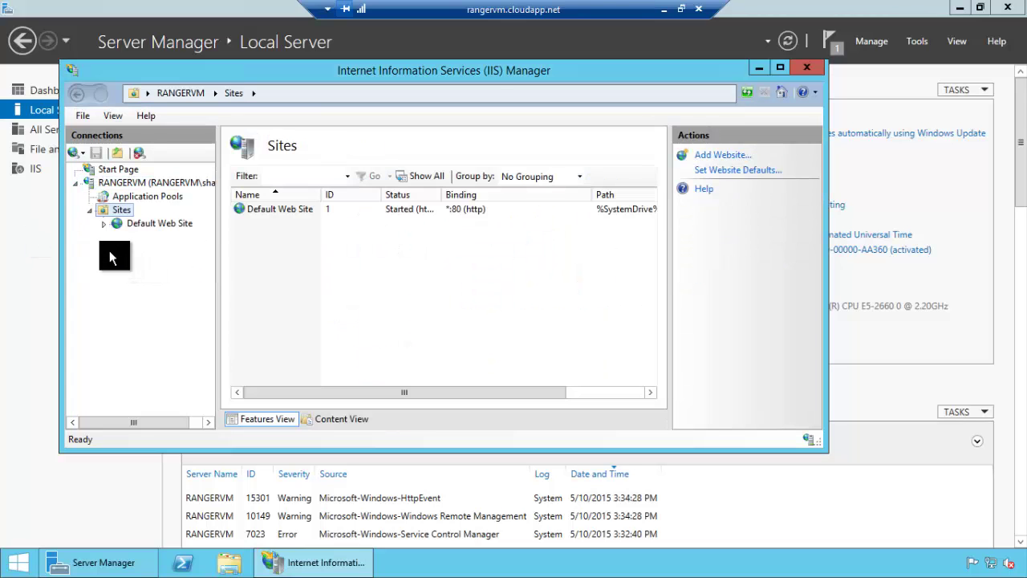
click(140, 226)
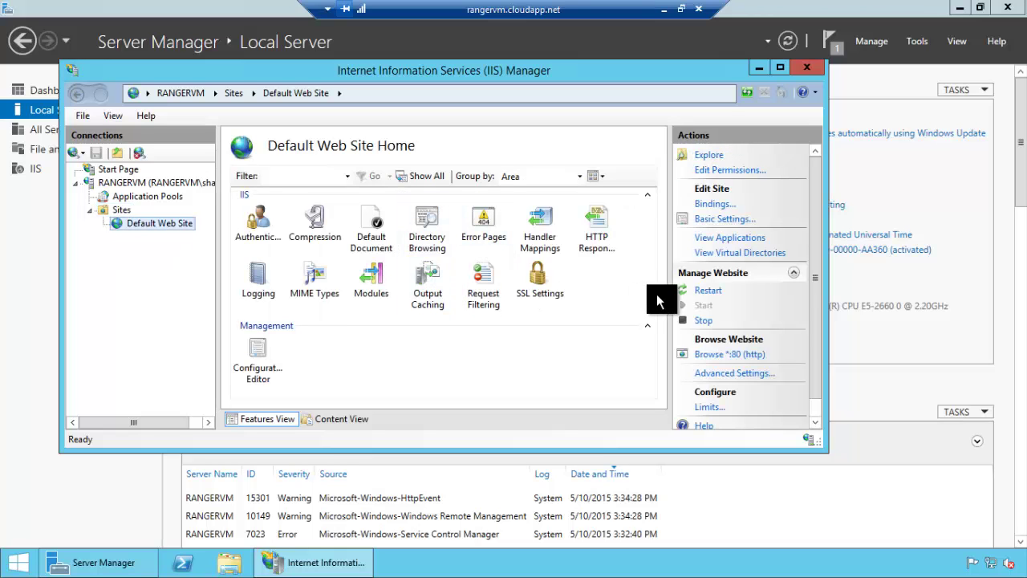
click(664, 11)
click(824, 31)
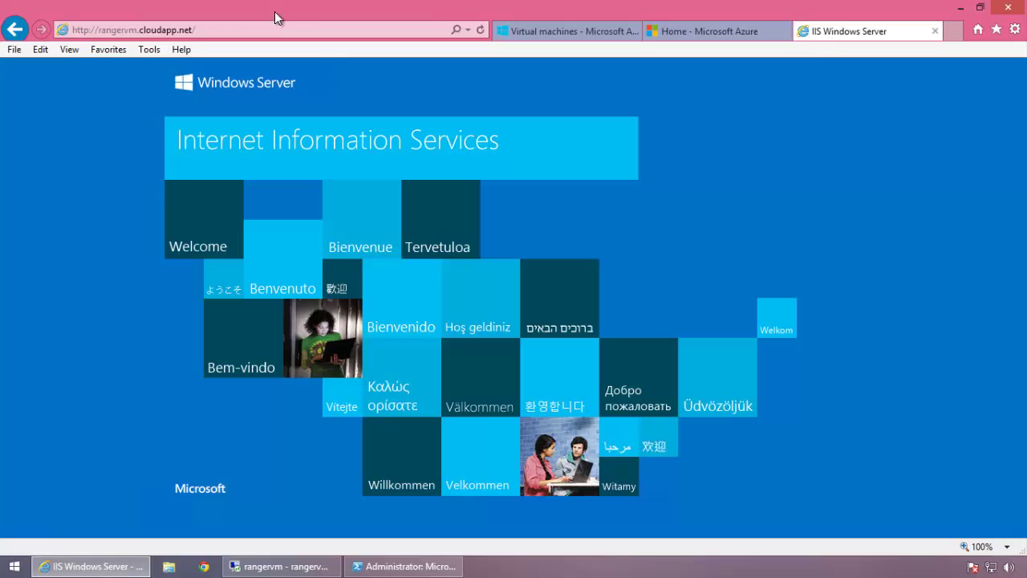
click(219, 29)
click(309, 33)
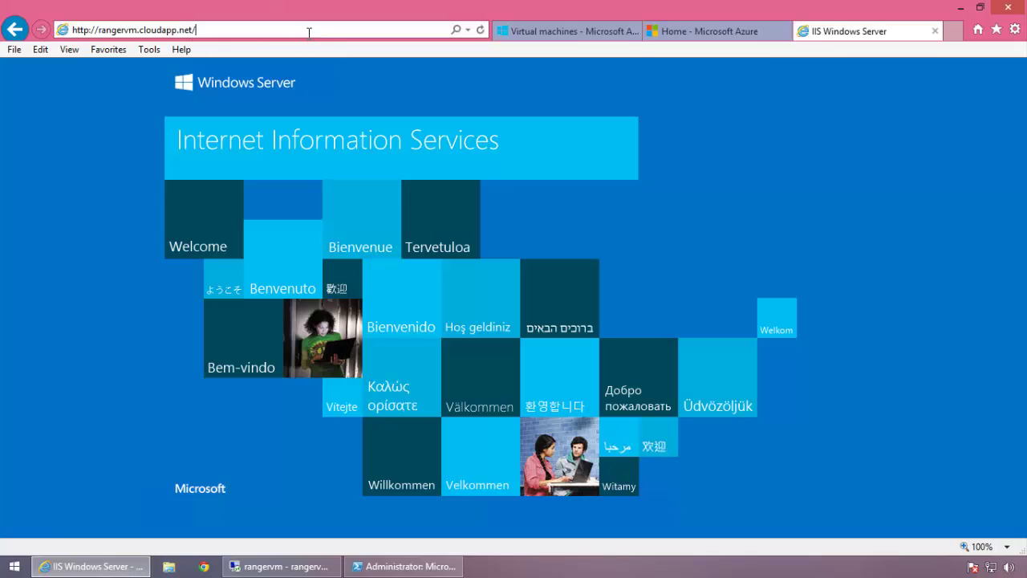
key(Return)
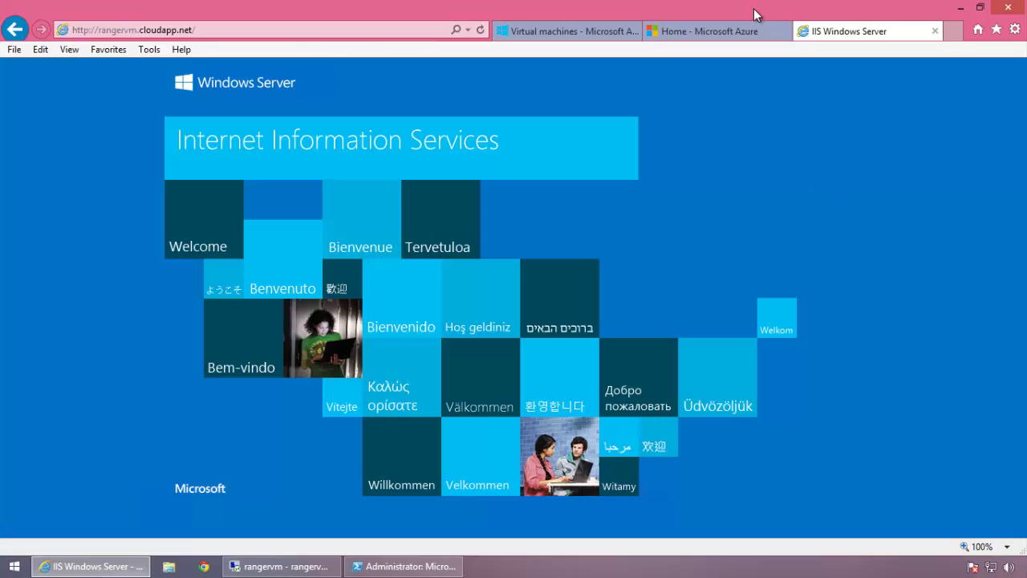
click(552, 33)
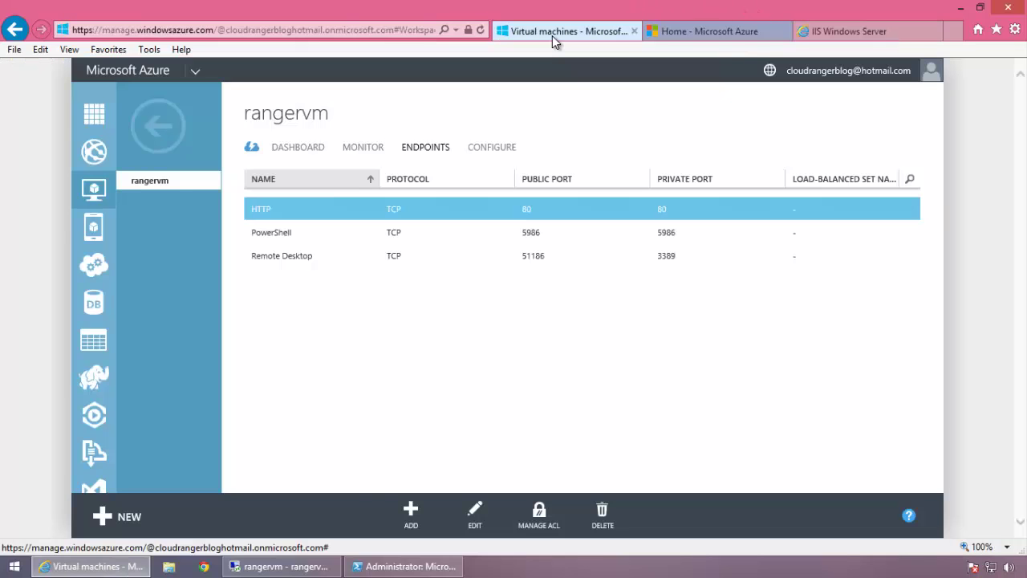
click(867, 36)
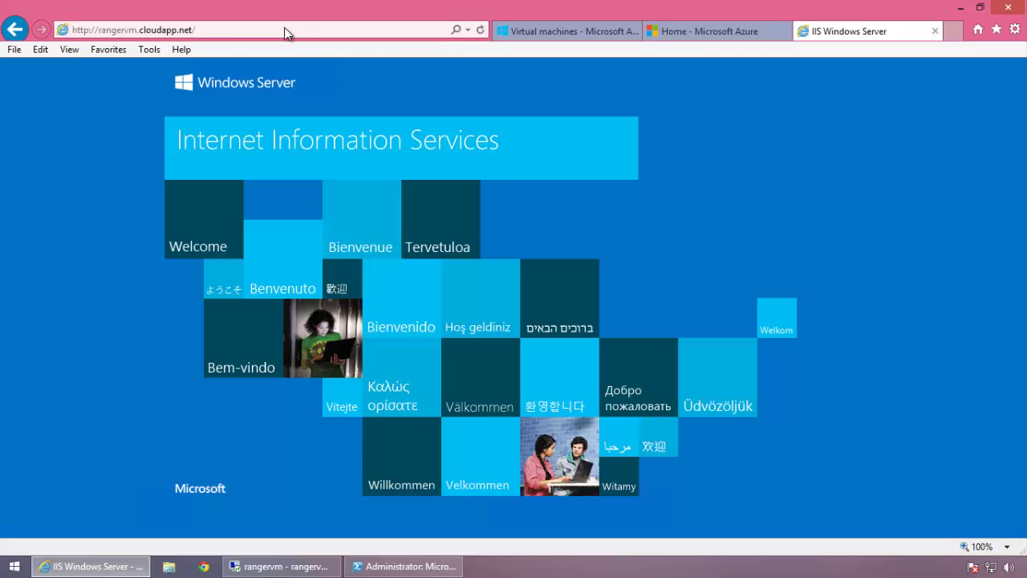
- Copy the site address and go back to the Azure Virtual machines tab
click(201, 31)
right_click(164, 30)
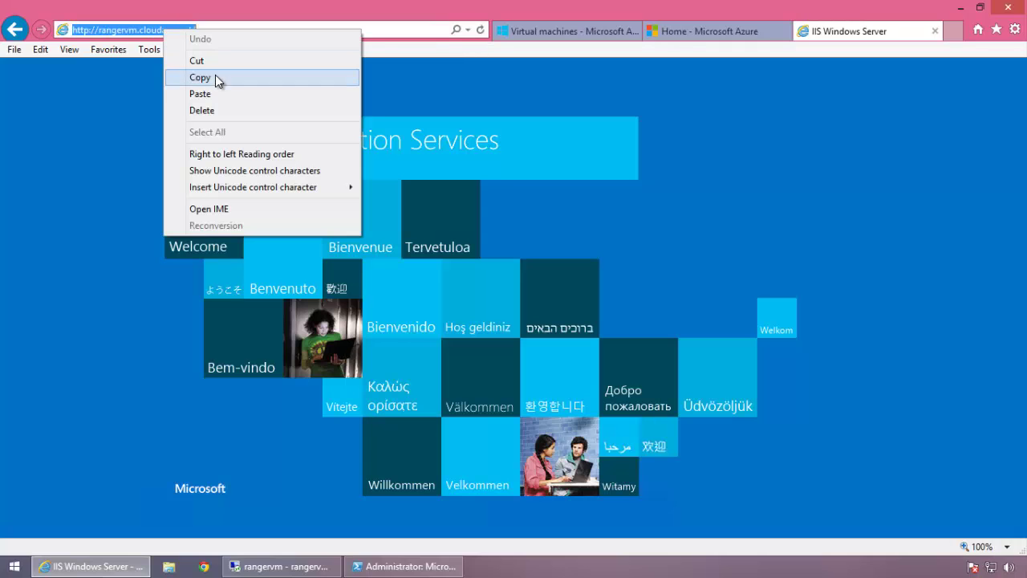
click(213, 77)
click(535, 37)
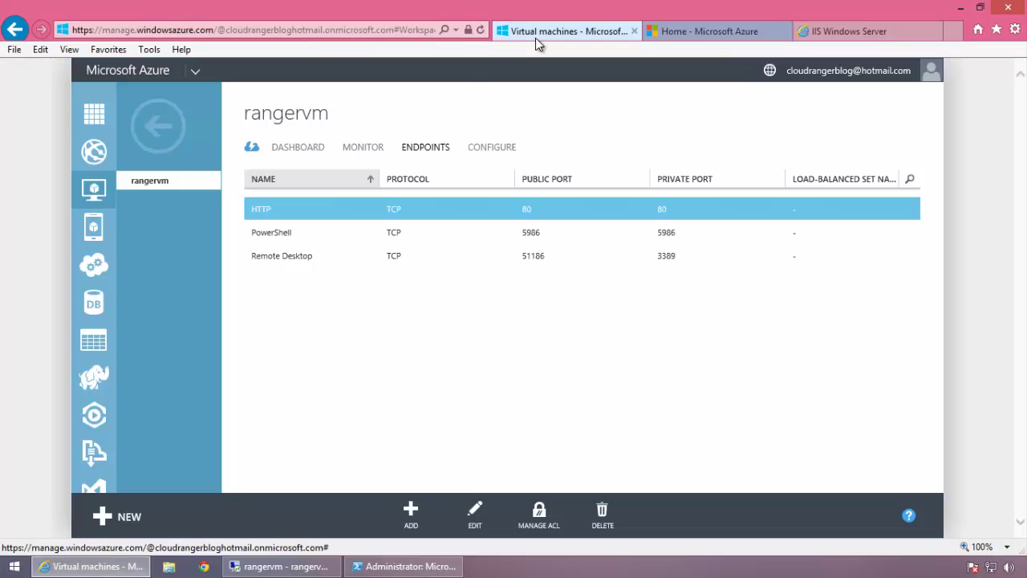
- Open rangervm's Configure page and scroll down to the endpoint monitoring section
click(169, 138)
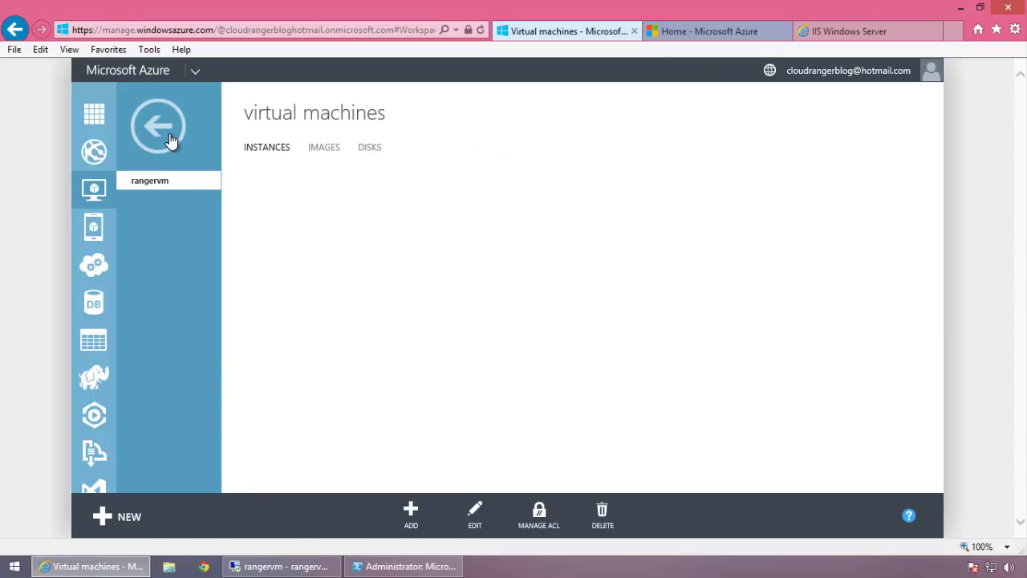
click(417, 214)
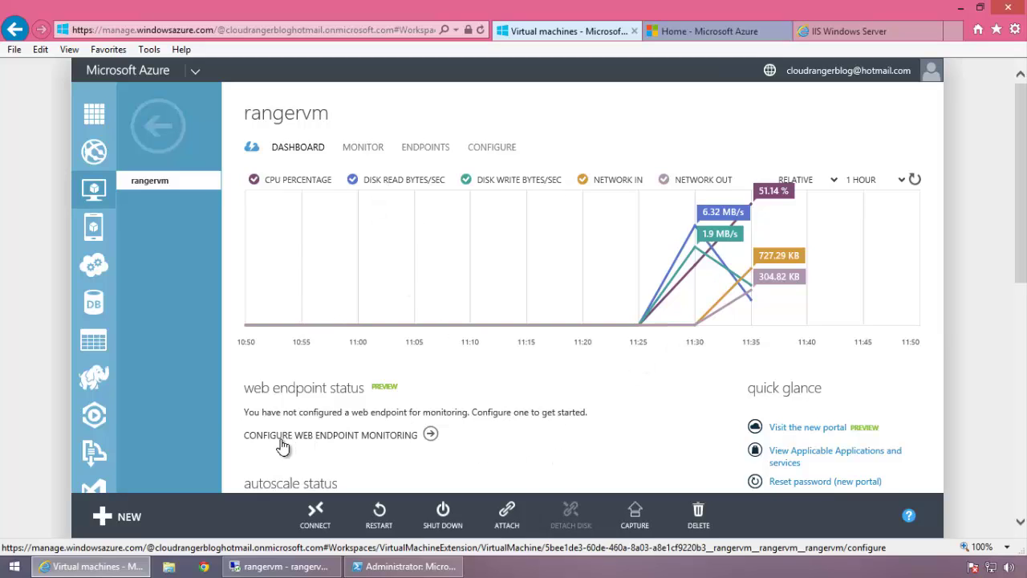
click(430, 435)
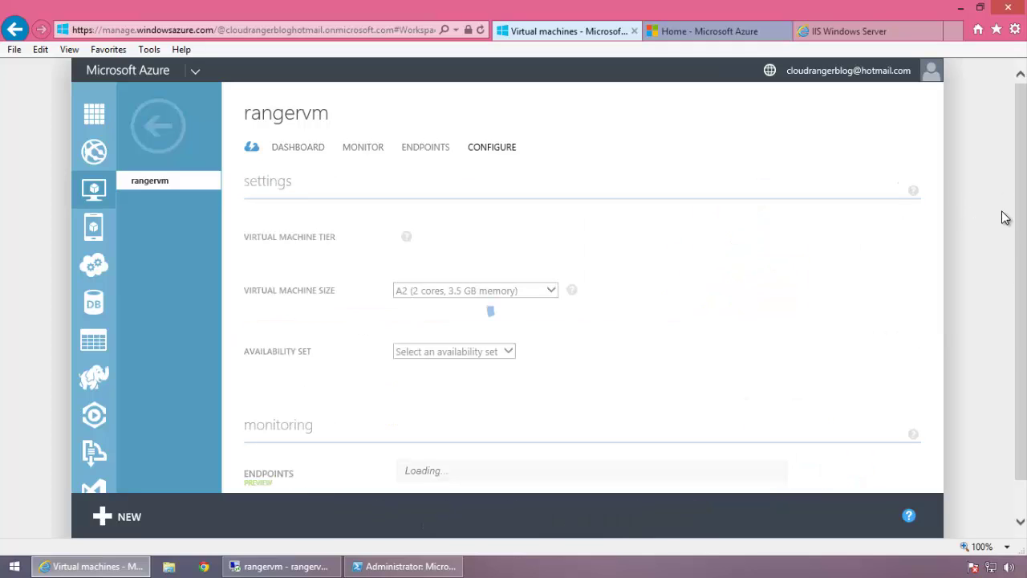
scroll(1019, 324, down, 1)
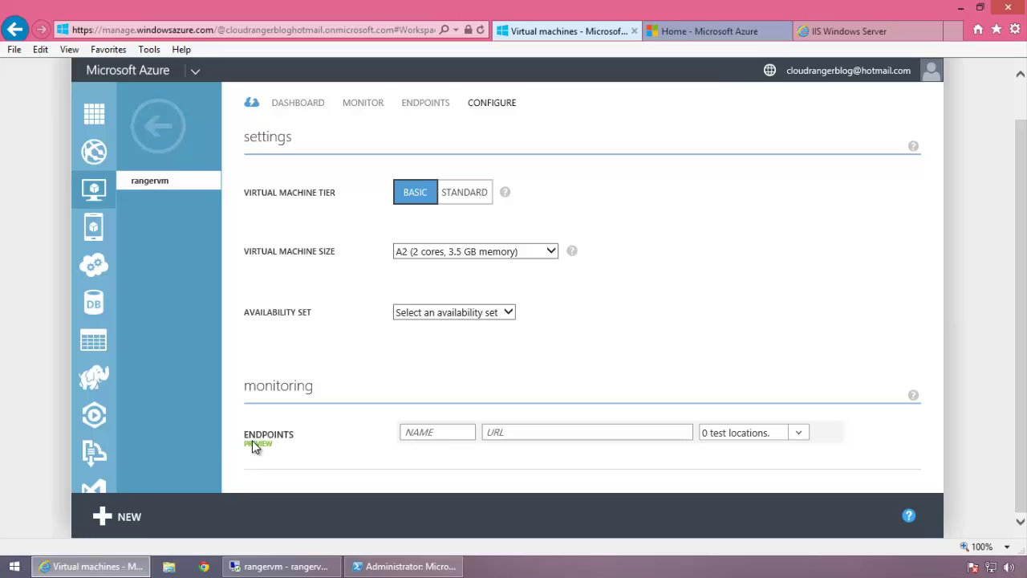
click(437, 436)
text(HTTP)
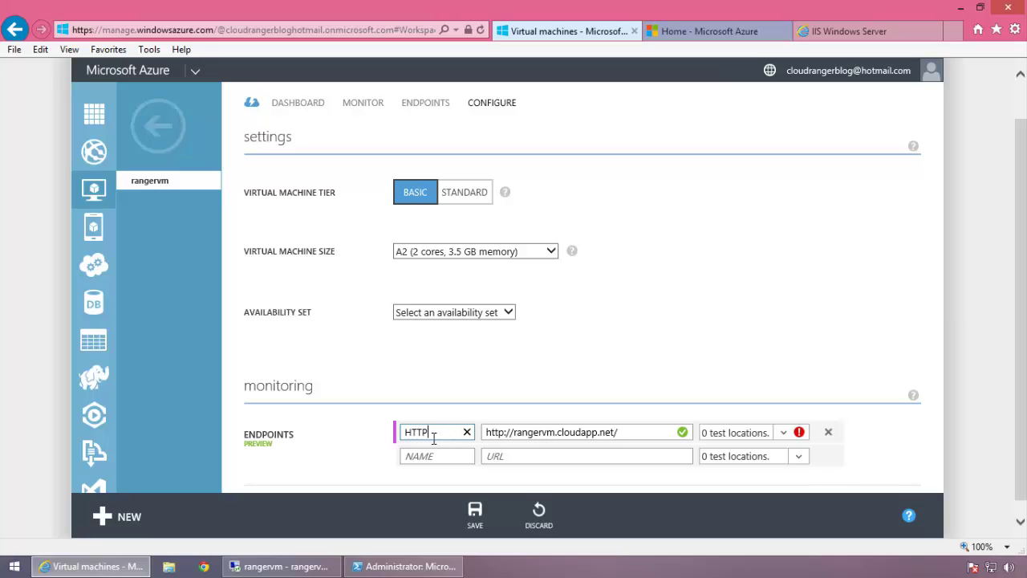
click(641, 432)
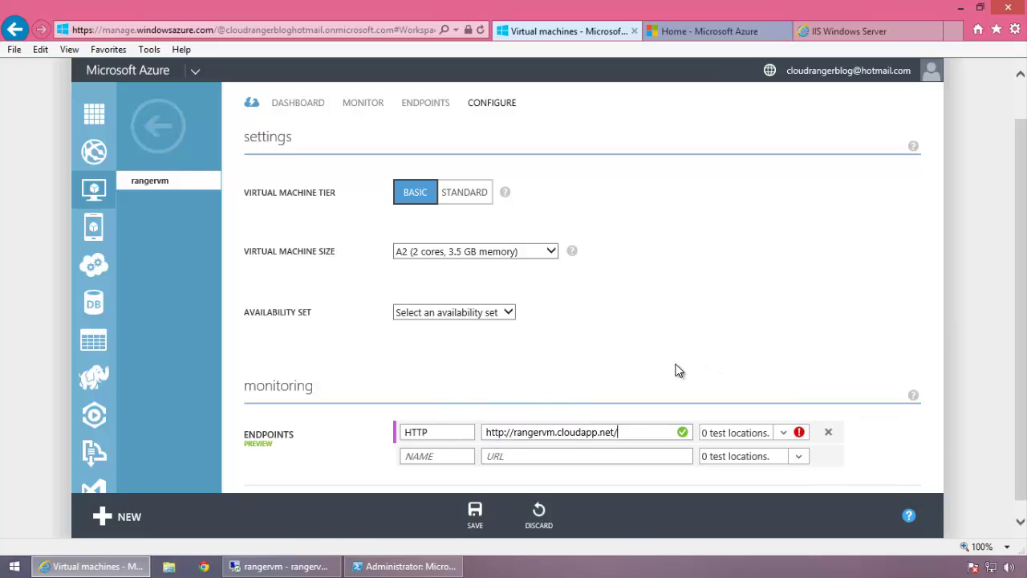
click(444, 432)
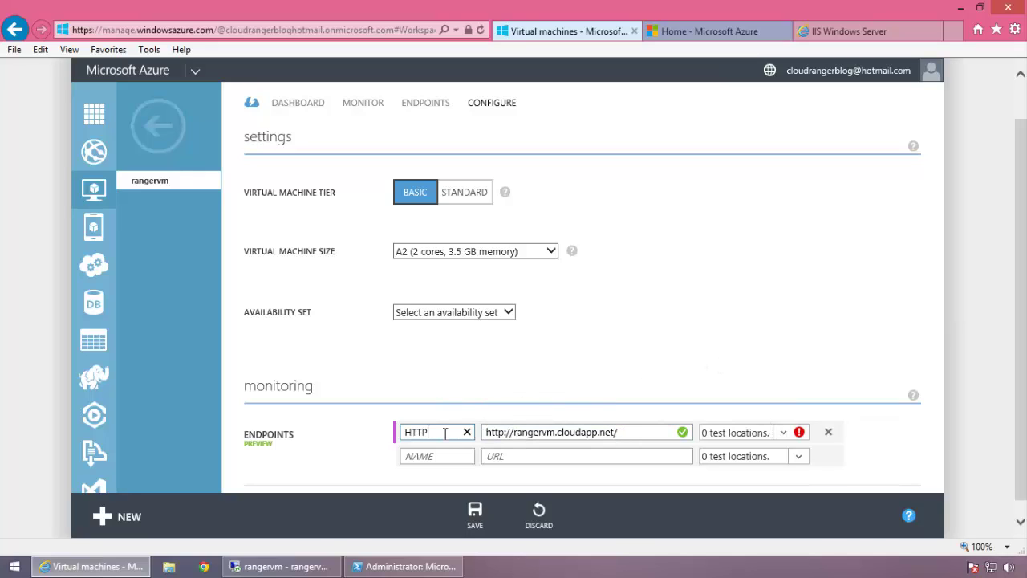
text(Mon)
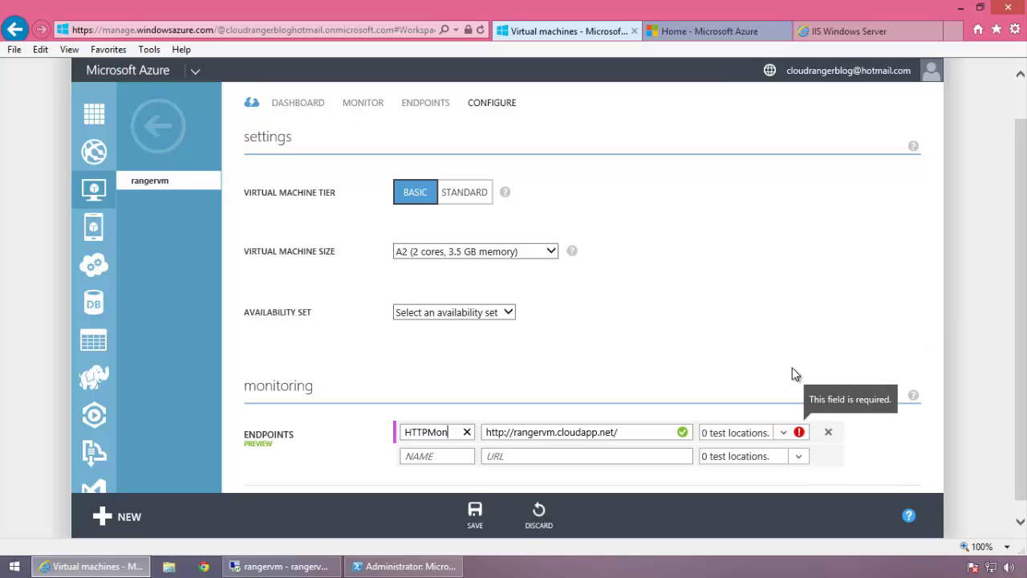
- Add US: CA - San Jose and FR: Paris as test locations for HTTPMon
click(785, 433)
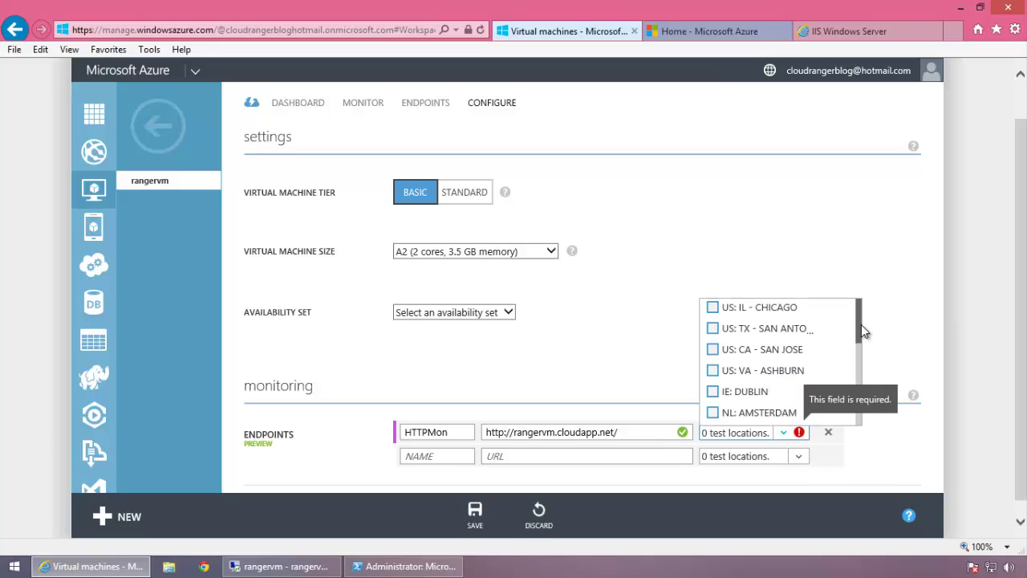
mouse_move(860, 327)
mouse_down()
mouse_move(862, 444)
mouse_move(858, 313)
mouse_up()
click(712, 349)
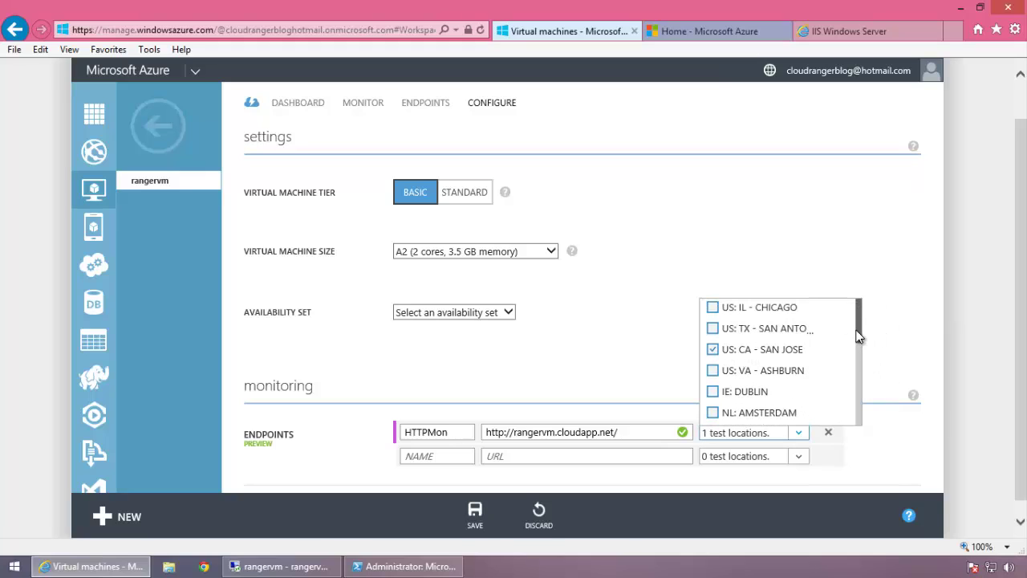
drag(859, 337, 859, 384)
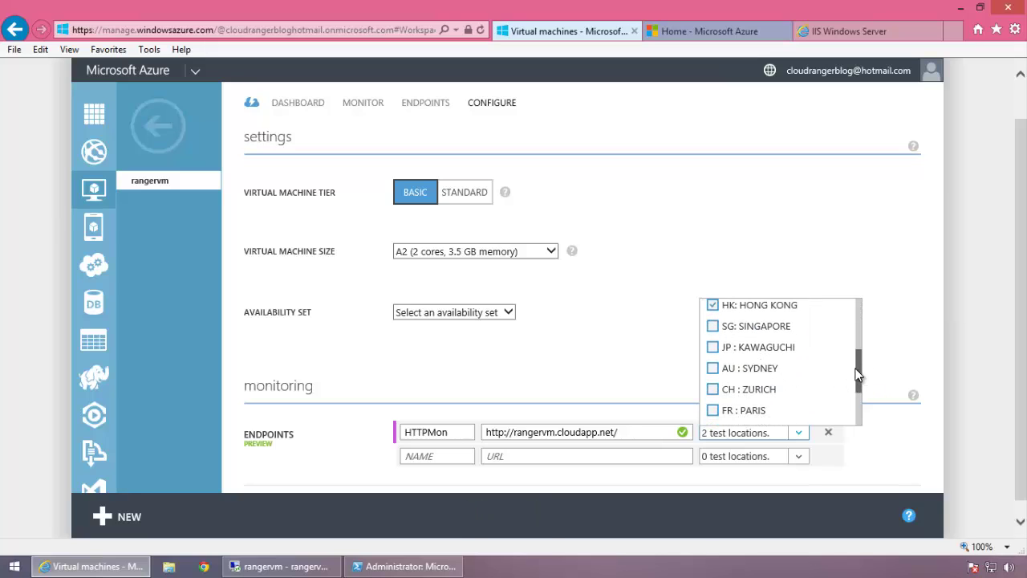
drag(857, 384, 861, 418)
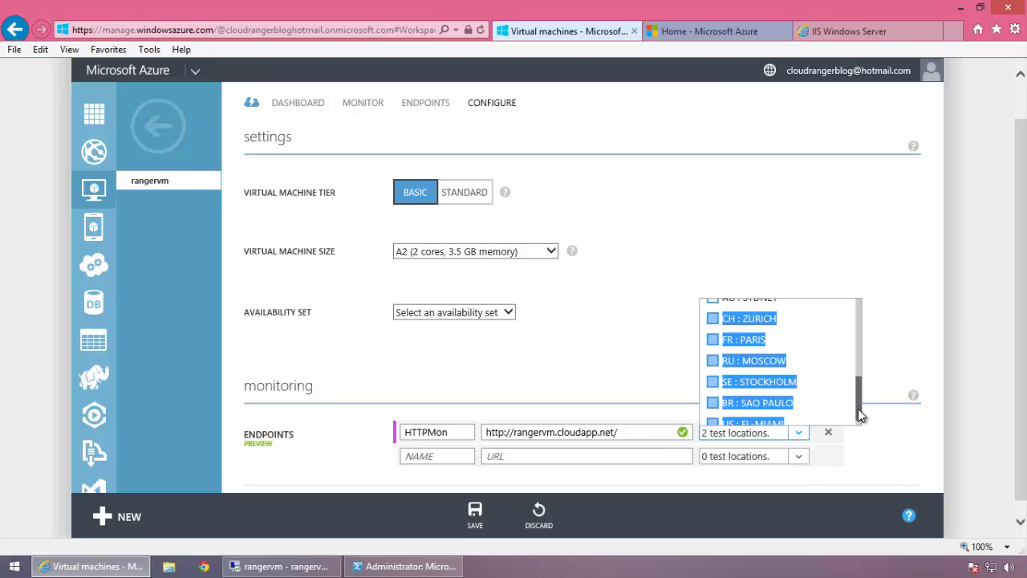
click(843, 394)
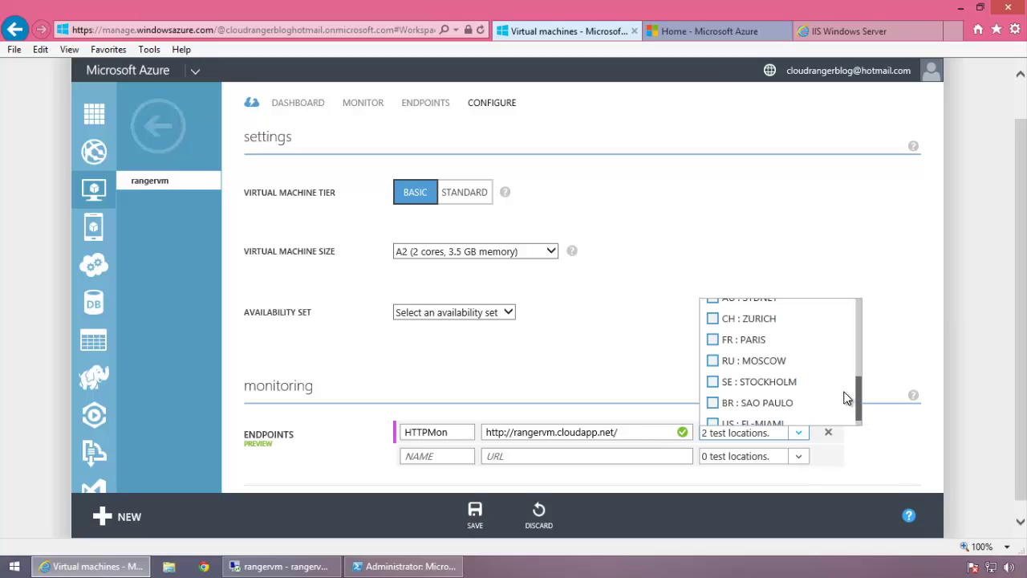
click(713, 340)
click(907, 316)
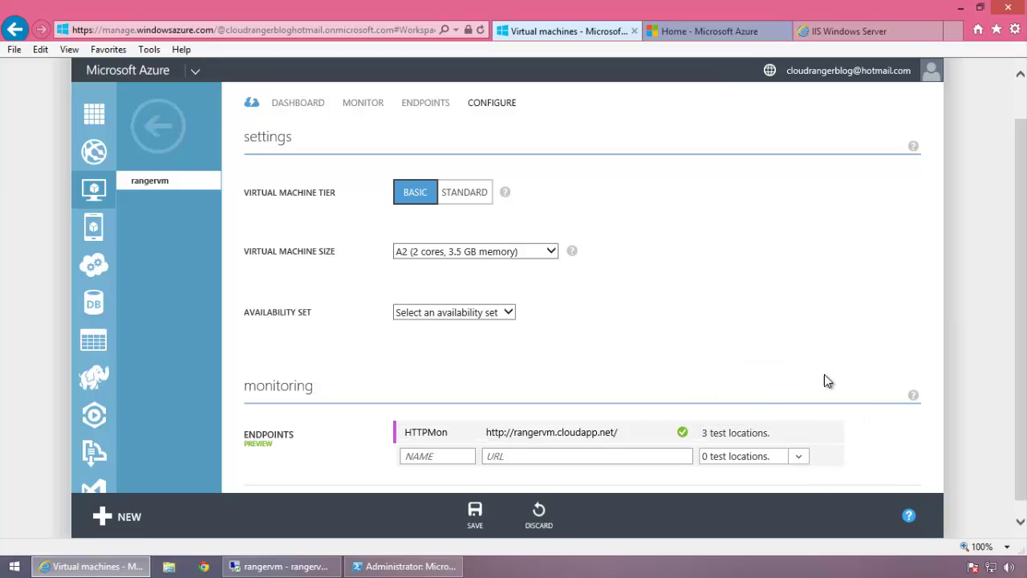
- Start a second endpoint monitor named httppersonal
click(519, 455)
click(420, 455)
scroll(899, 318, down, 1)
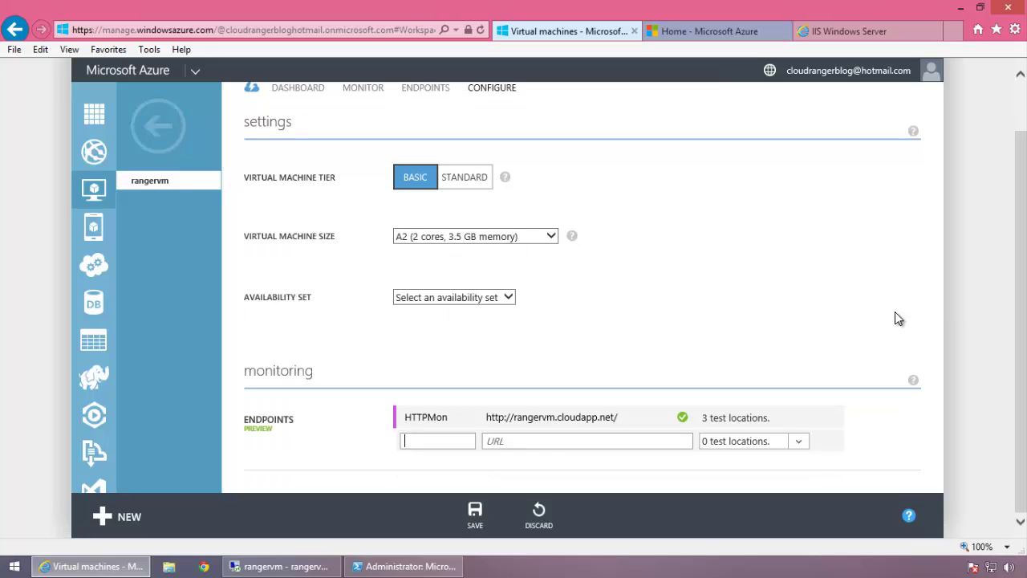
text(htt)
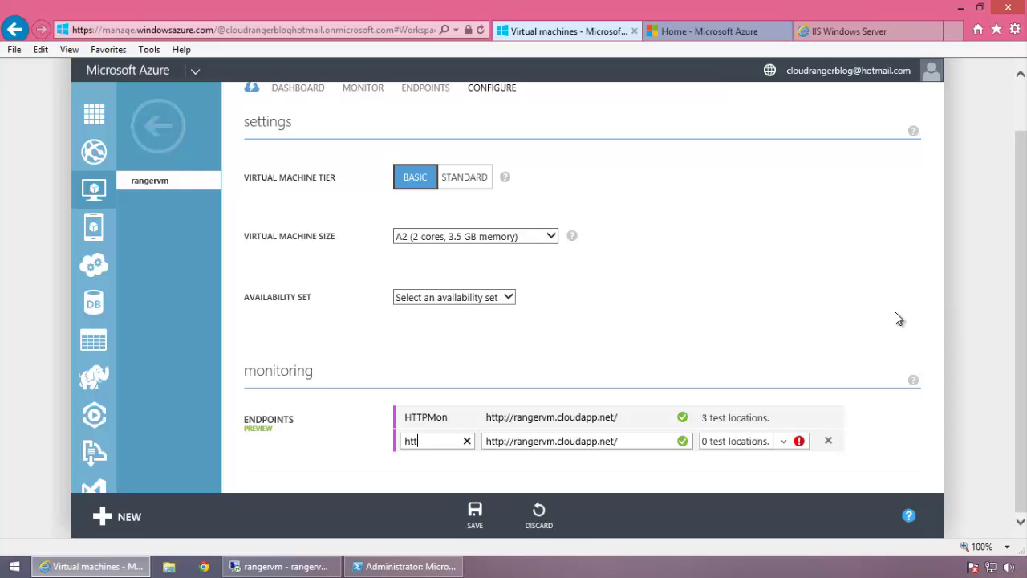
text(ppersonal)
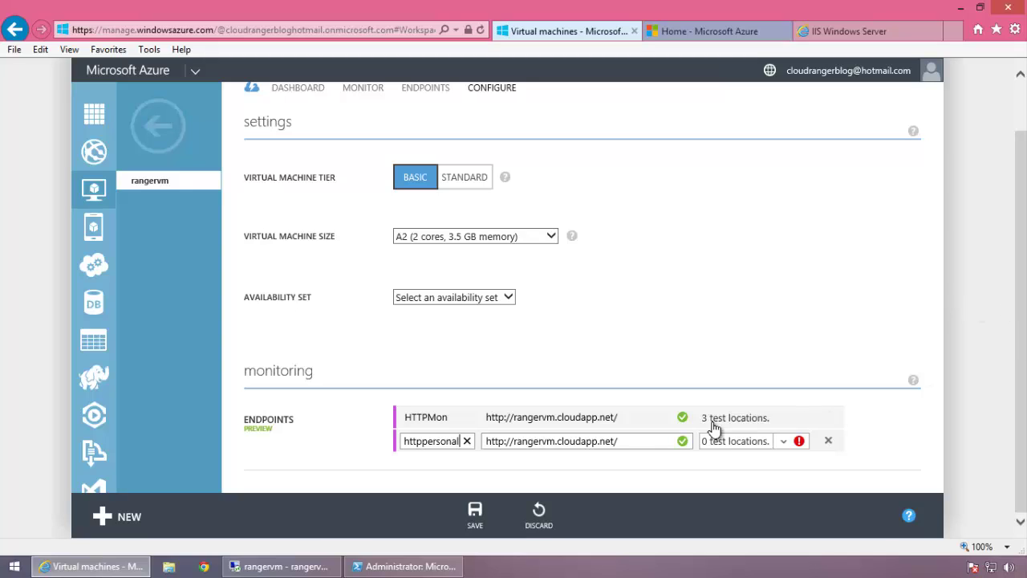
click(643, 439)
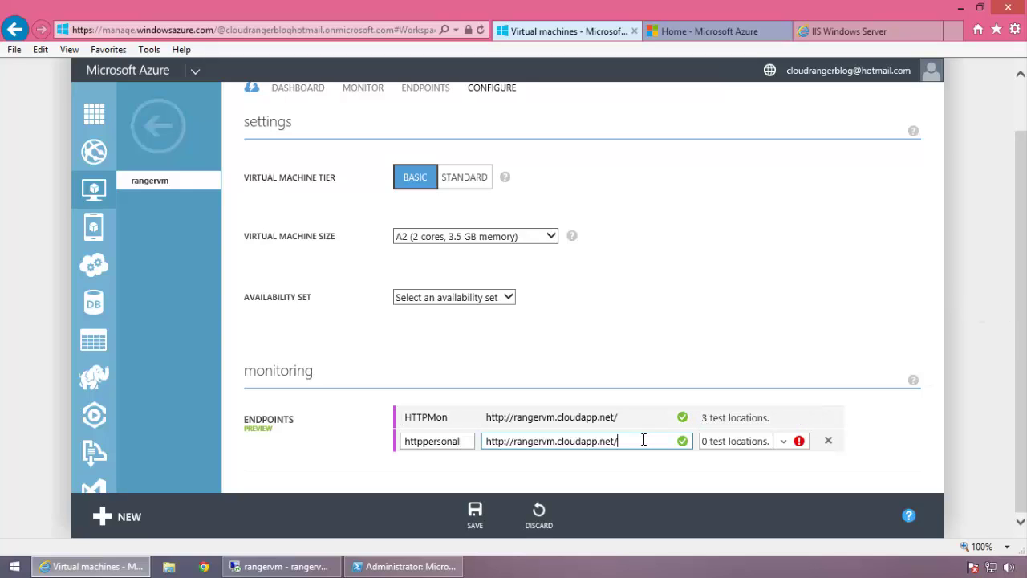
text(test.html)
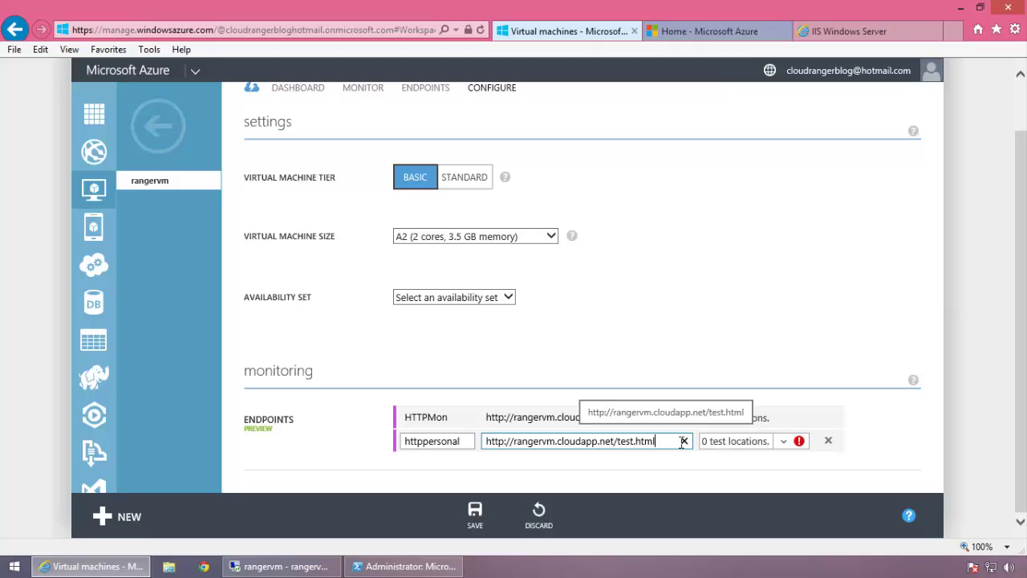
drag(655, 441, 616, 440)
click(781, 443)
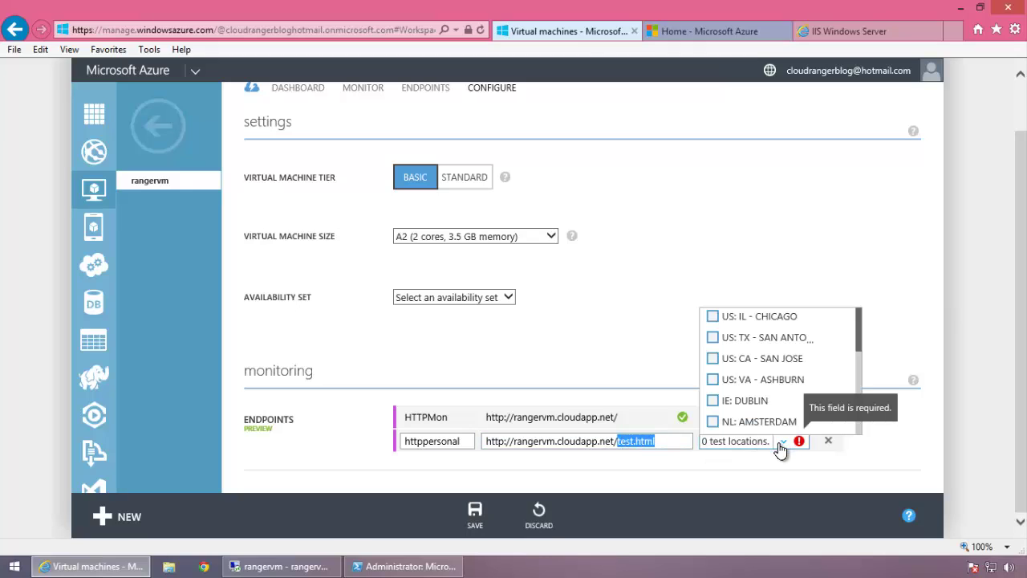
click(712, 318)
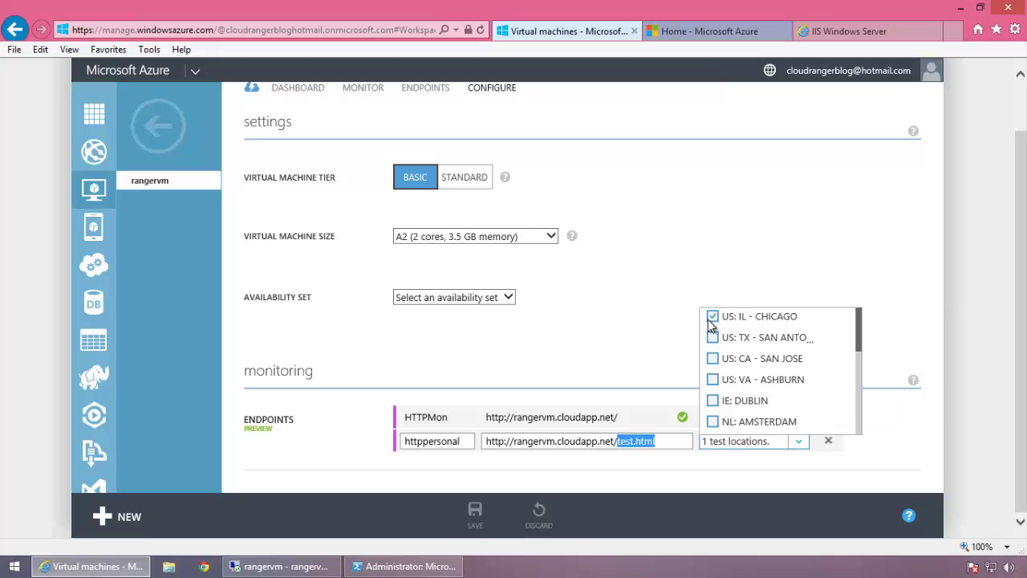
click(877, 269)
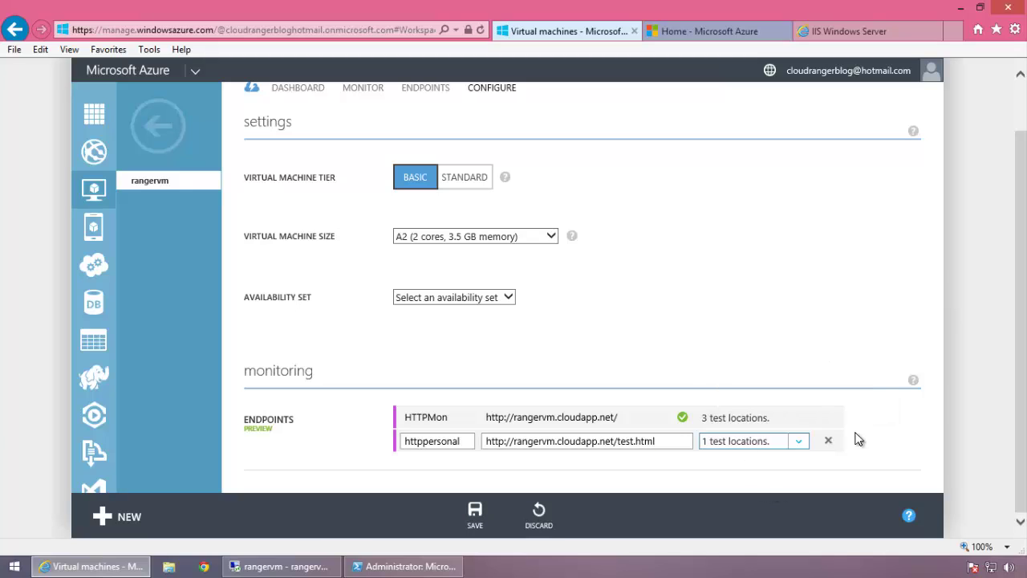
- Save the endpoint monitors, dismiss the success notice, and open the rangervm dashboard
click(475, 512)
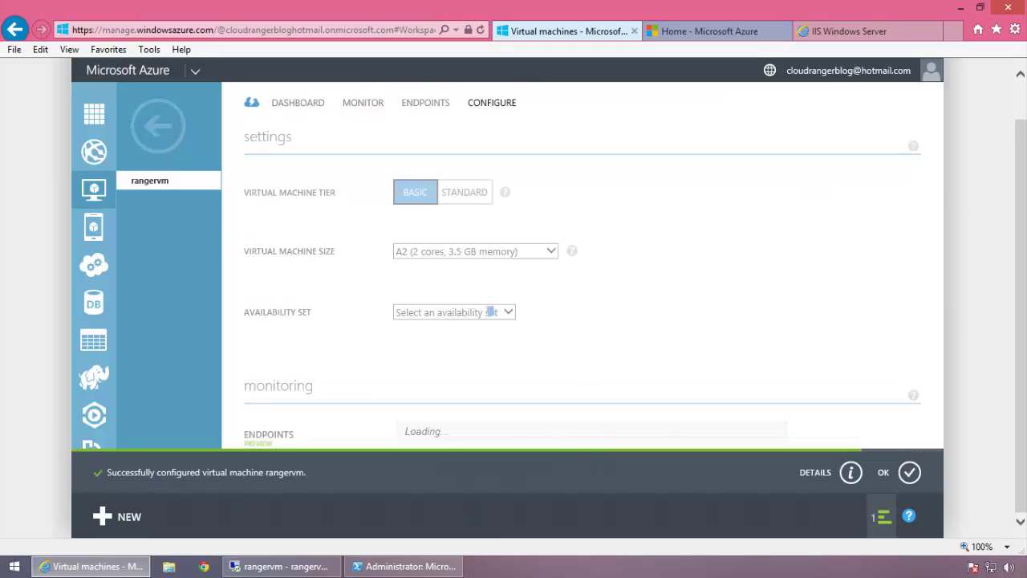
click(909, 471)
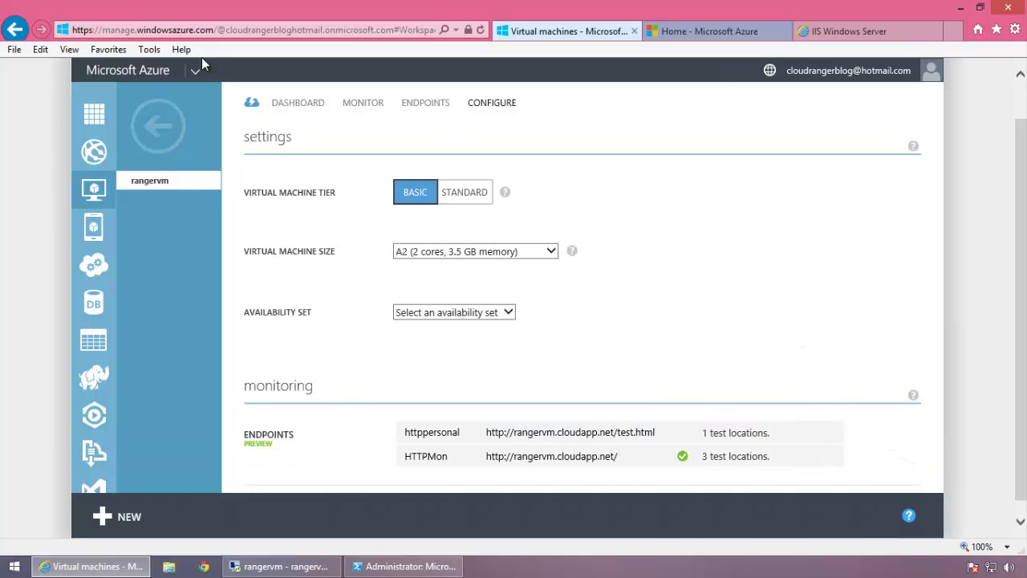
click(174, 139)
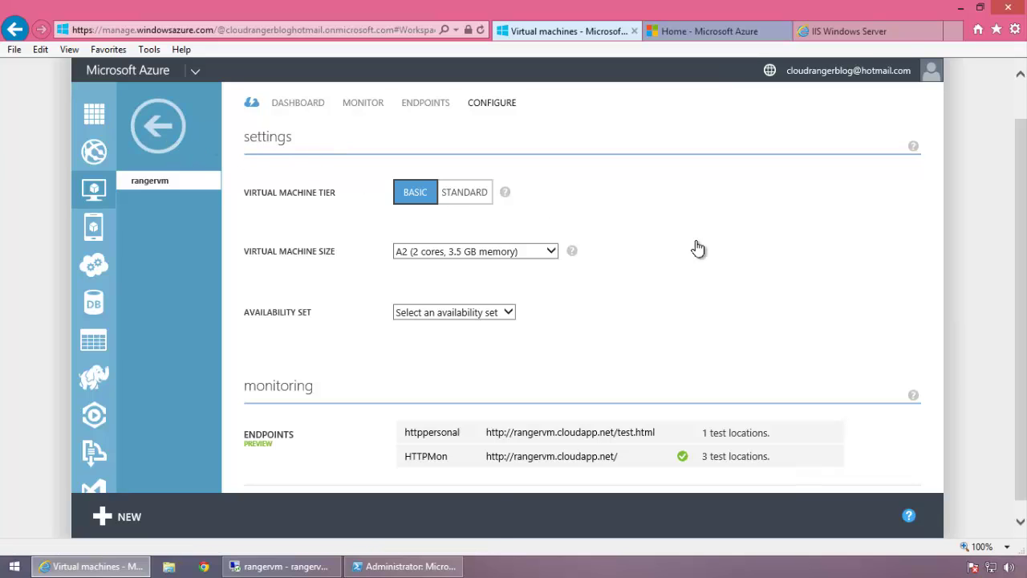
click(351, 220)
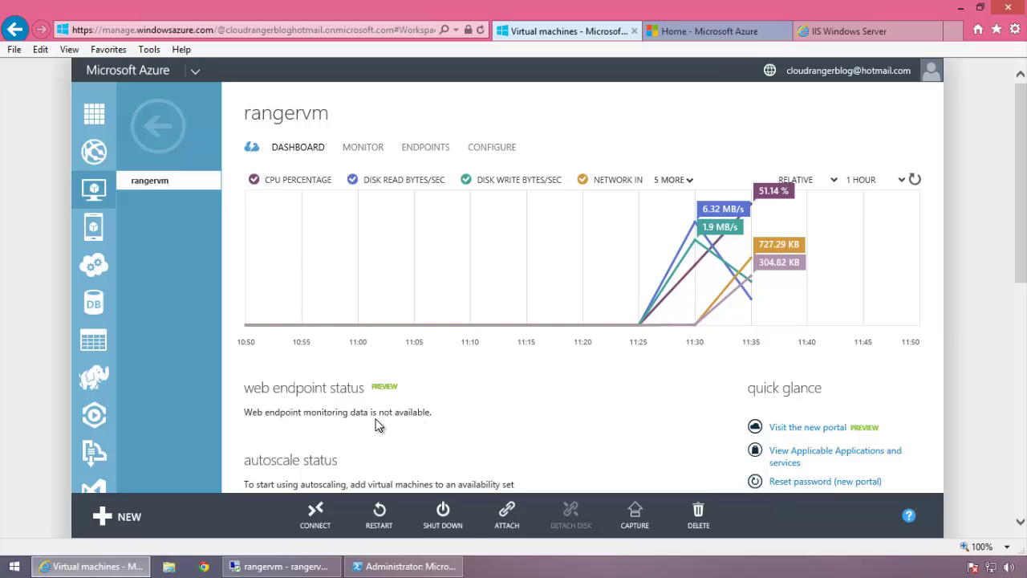
- Scroll the rangervm dashboard until web endpoint status shows HTTPMon healthy and httppersonal warning
scroll(492, 432, down, 3)
scroll(491, 431, up, 3)
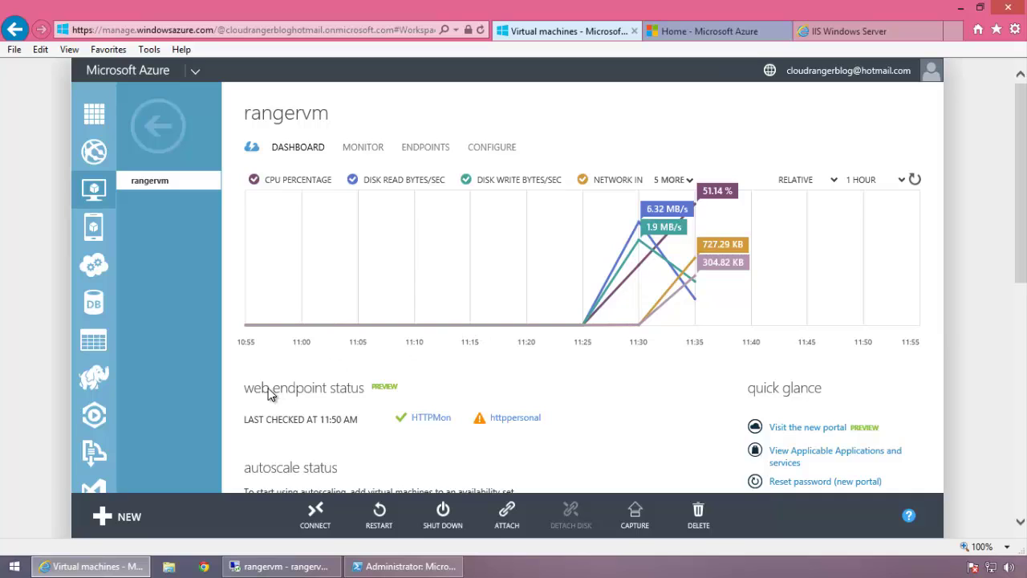
click(433, 419)
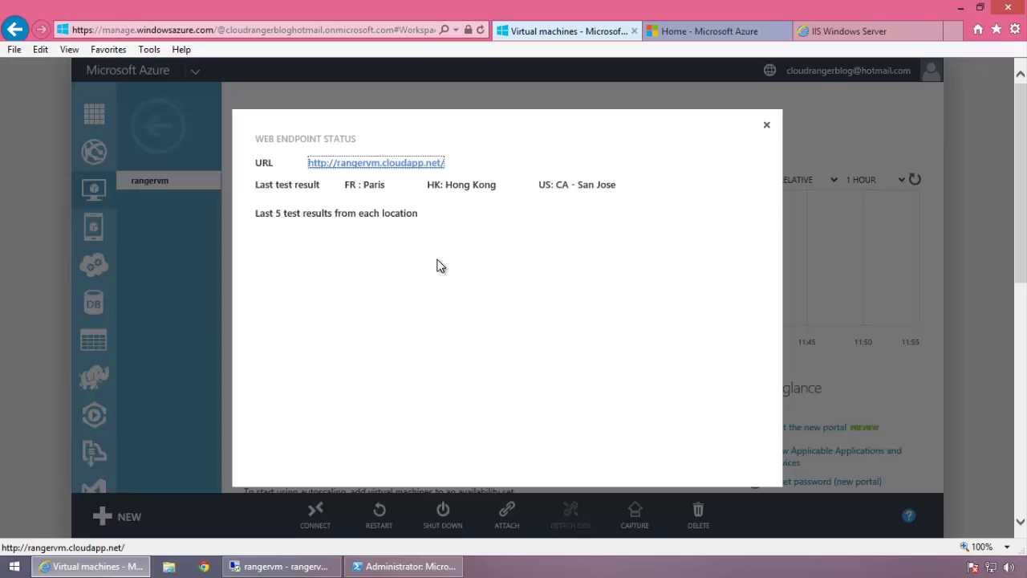
scroll(596, 291, down, 5)
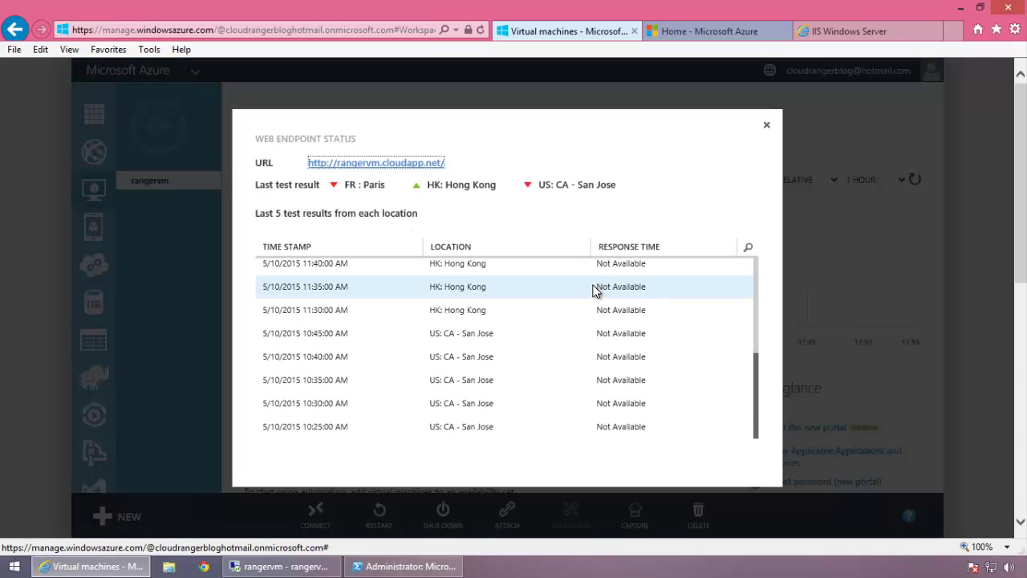
scroll(596, 294, up, 5)
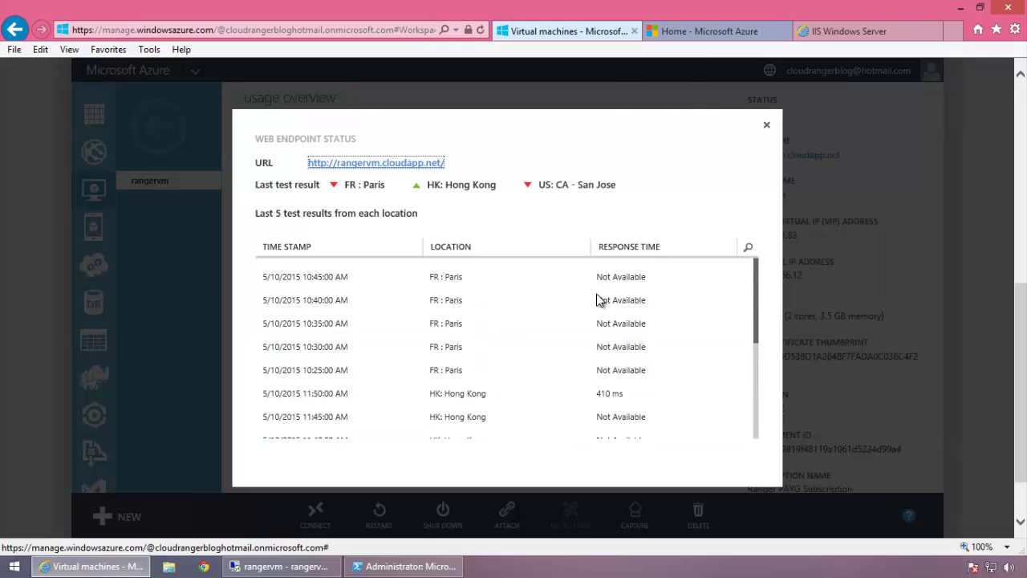
scroll(563, 325, down, 5)
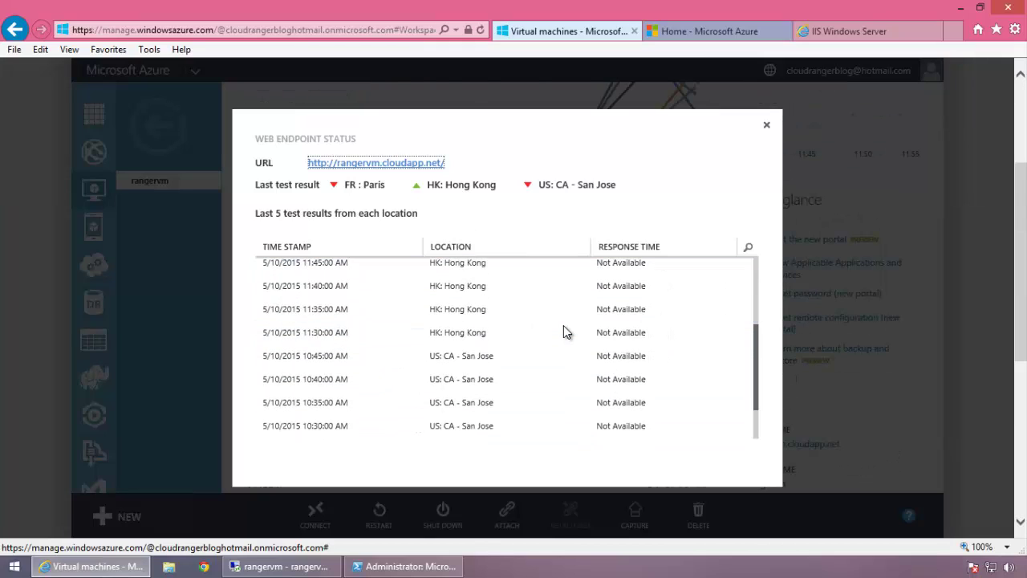
scroll(563, 333, up, 5)
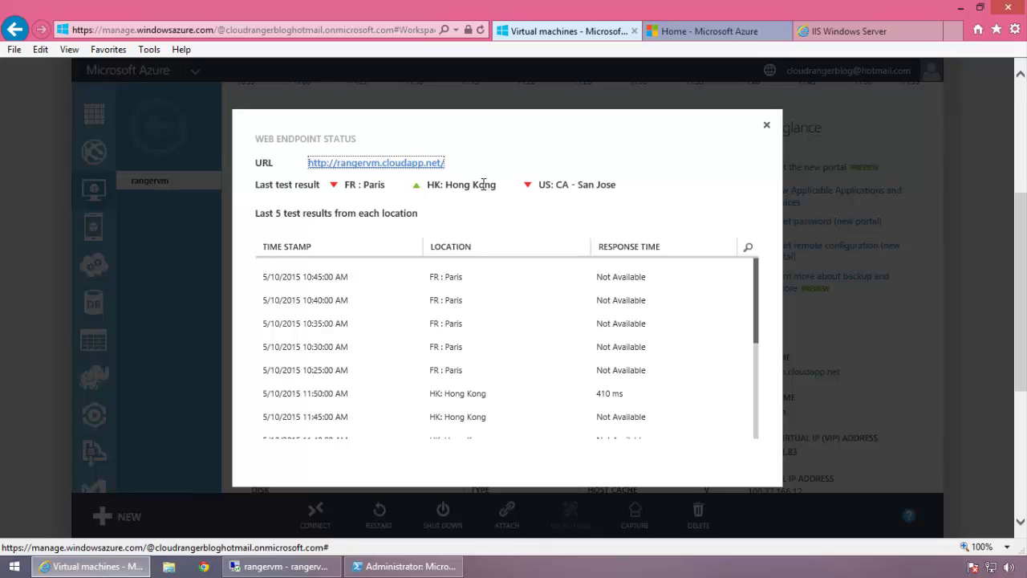
drag(498, 184, 445, 184)
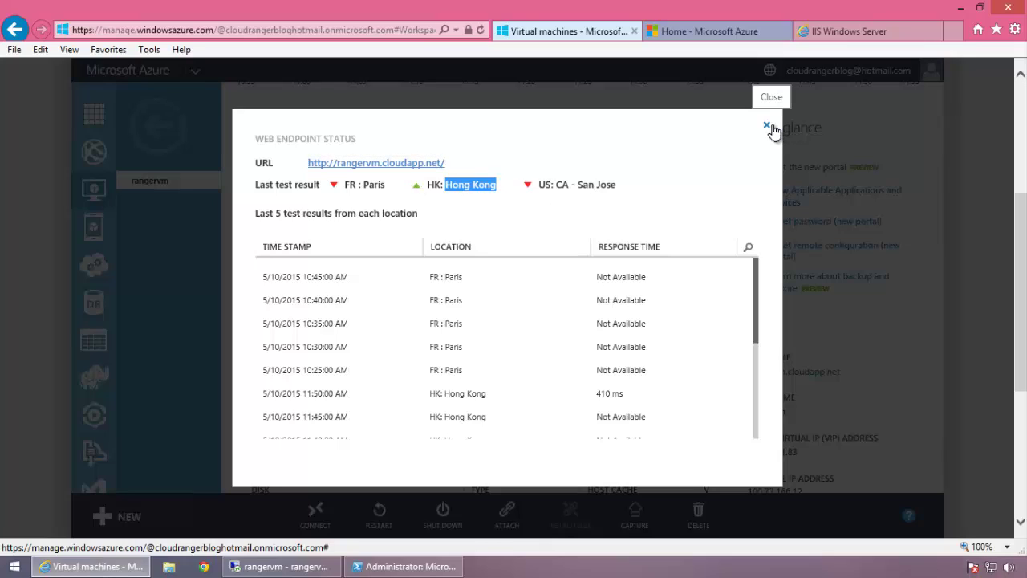
click(768, 127)
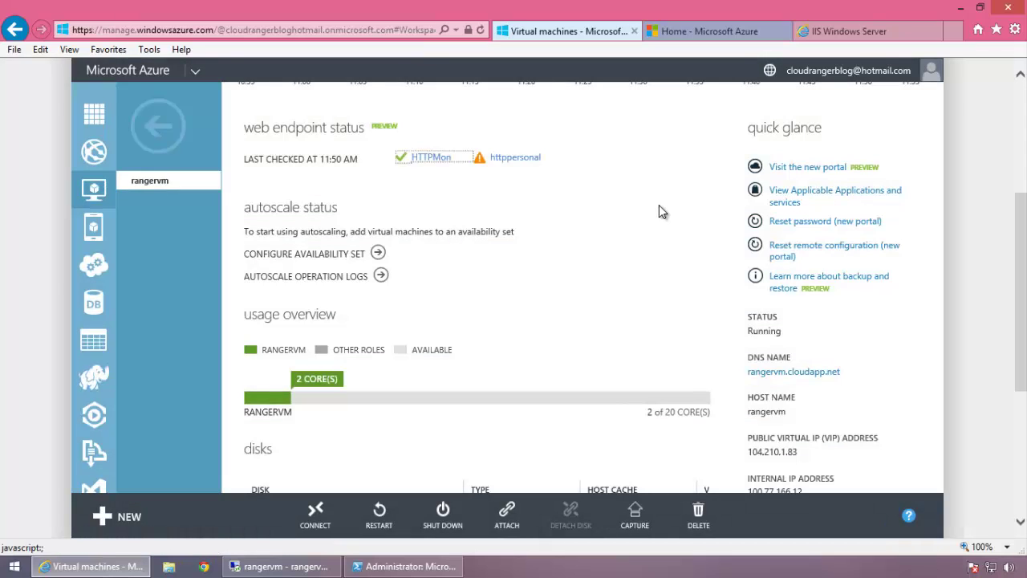
scroll(659, 205, up, 4)
scroll(658, 205, down, 2)
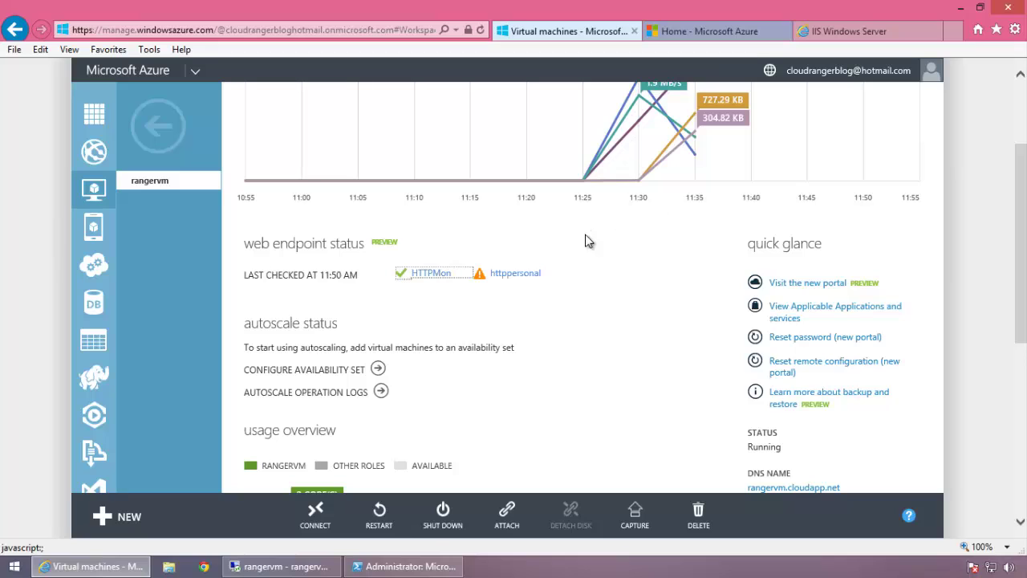
click(516, 274)
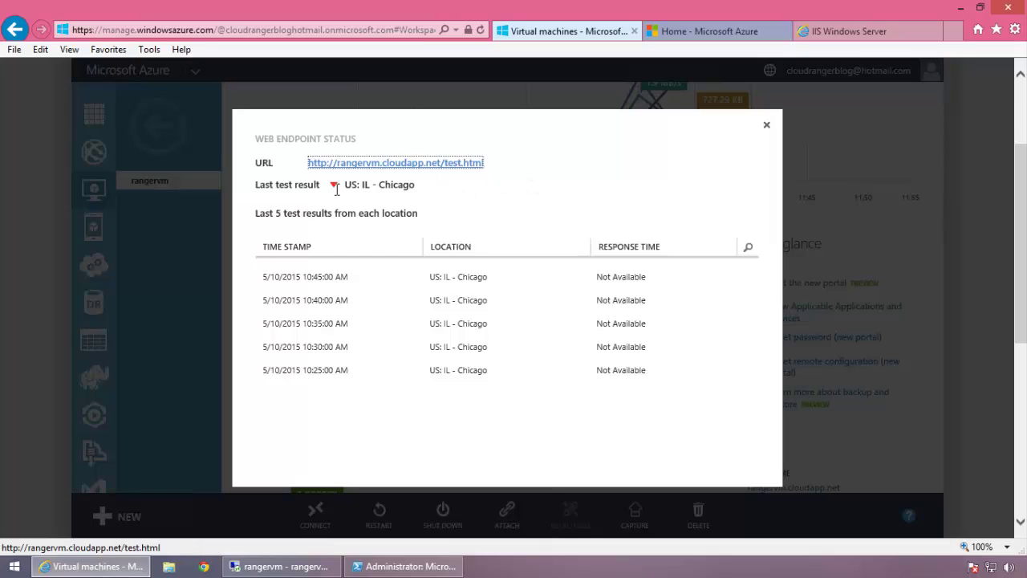
mouse_move(386, 190)
click(766, 128)
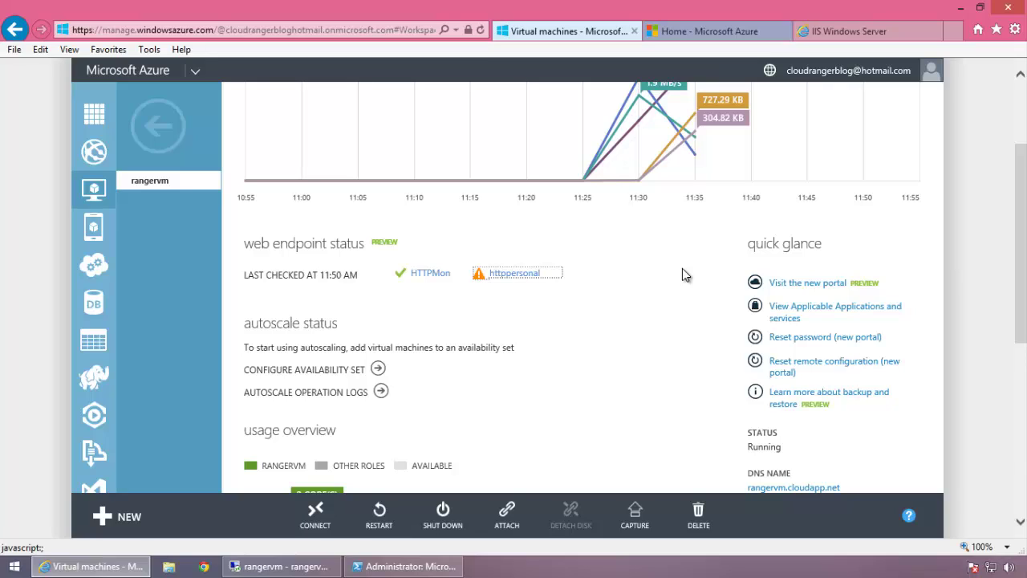
scroll(681, 273, down, 5)
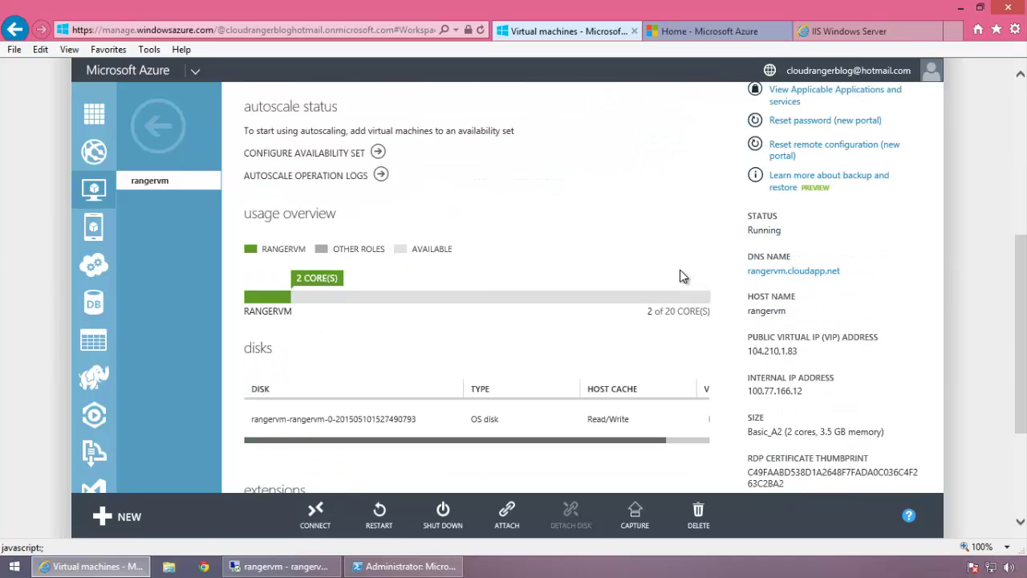
scroll(674, 265, up, 3)
scroll(663, 290, up, 3)
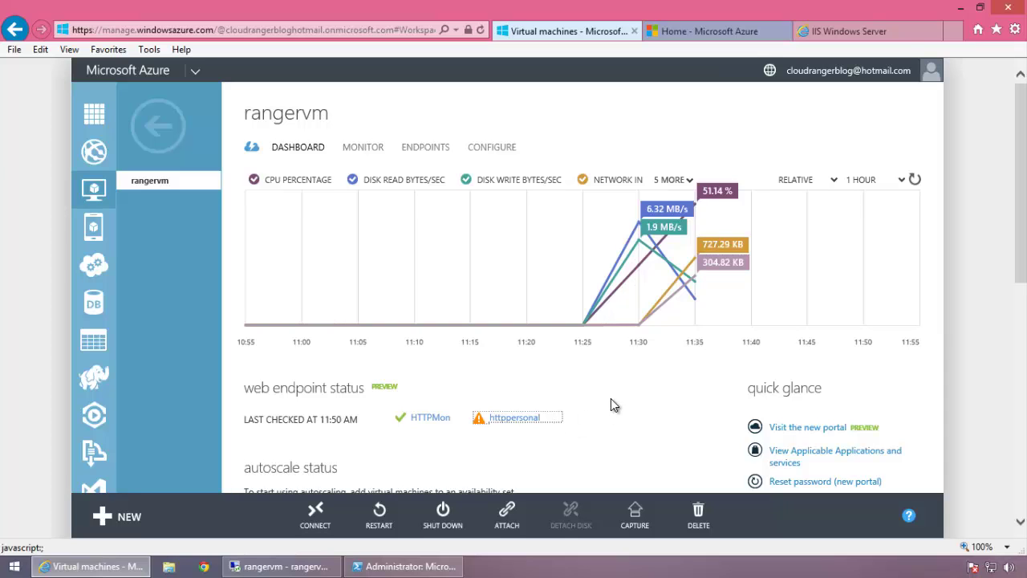
click(431, 418)
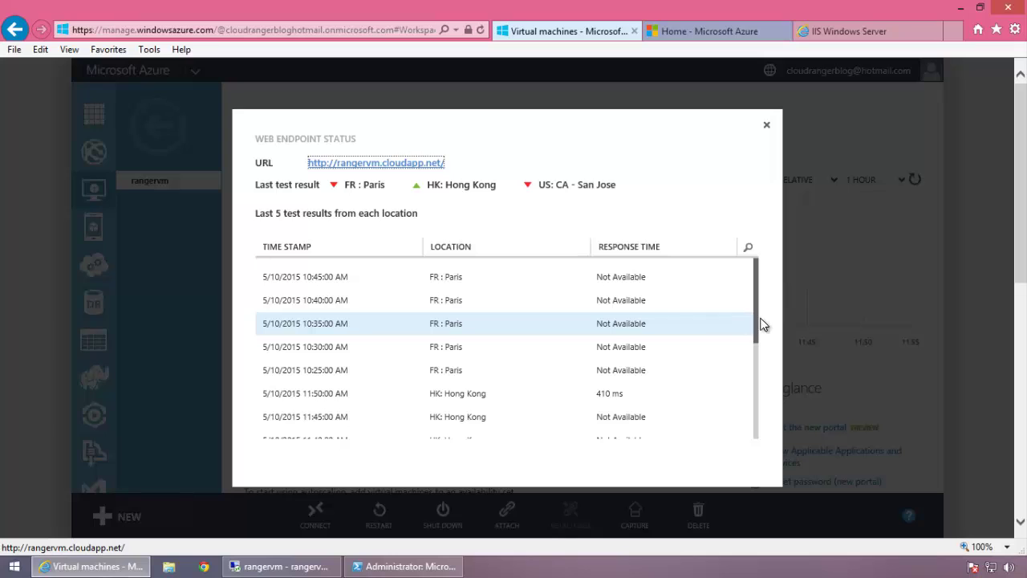
scroll(746, 393, down, 3)
scroll(706, 379, down, 3)
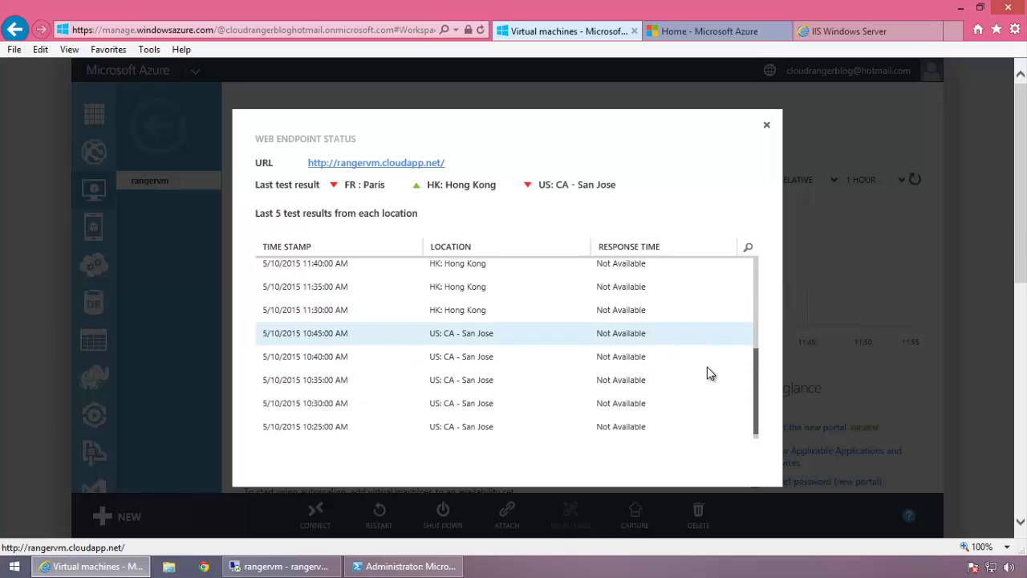
scroll(707, 367, up, 5)
click(766, 126)
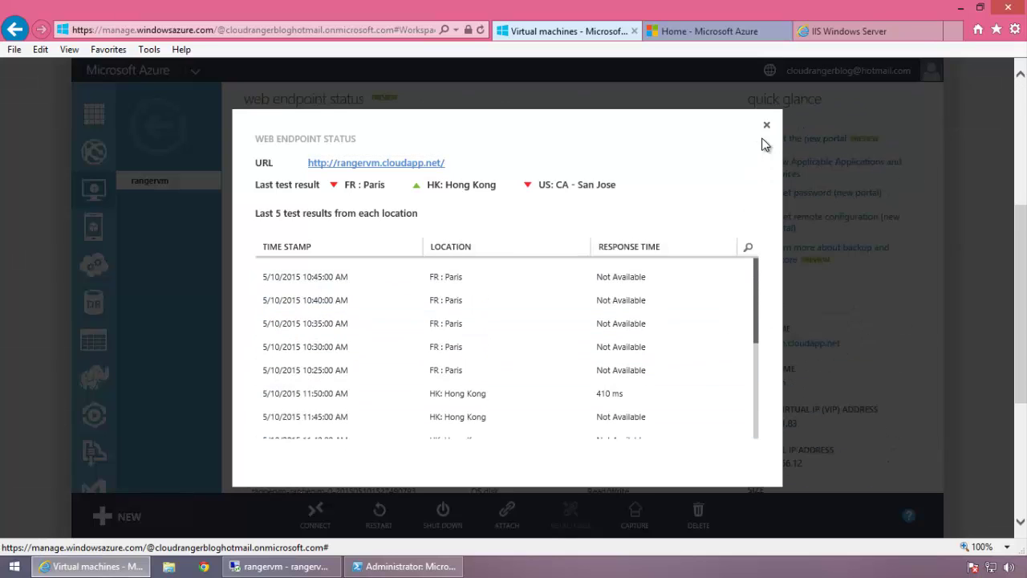
scroll(746, 330, down, 3)
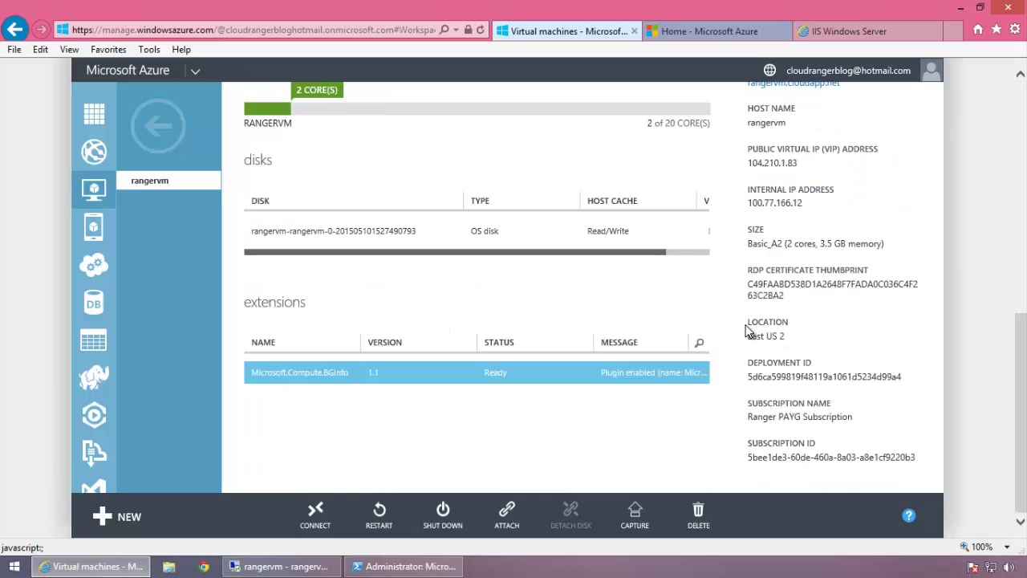
scroll(746, 331, up, 5)
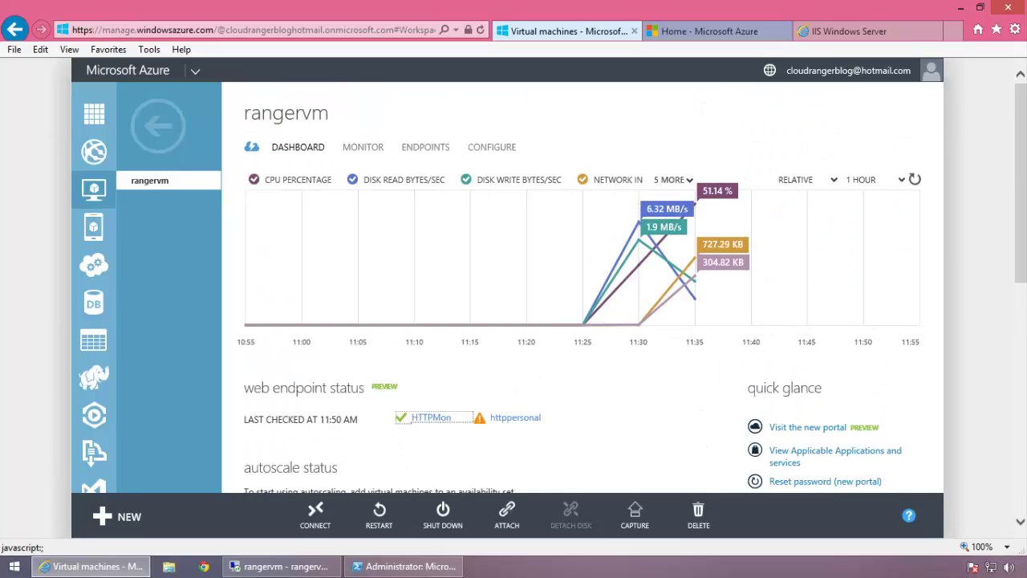